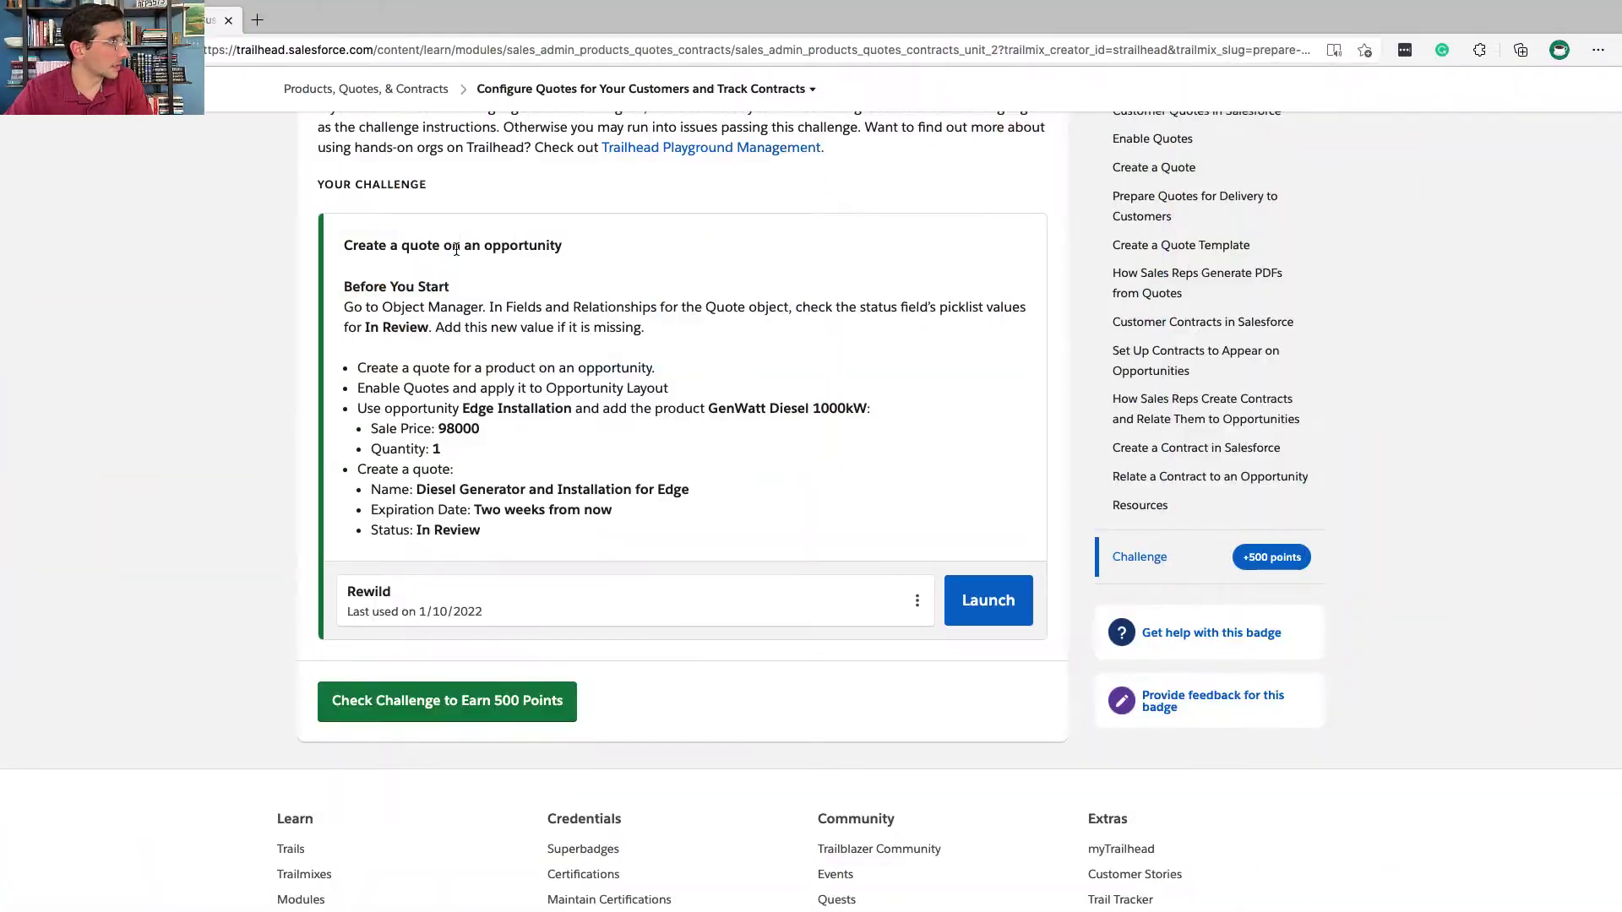
- Read the challenge title and the Before You Start note about adding the missing Quote Status value
triple_click(456, 247)
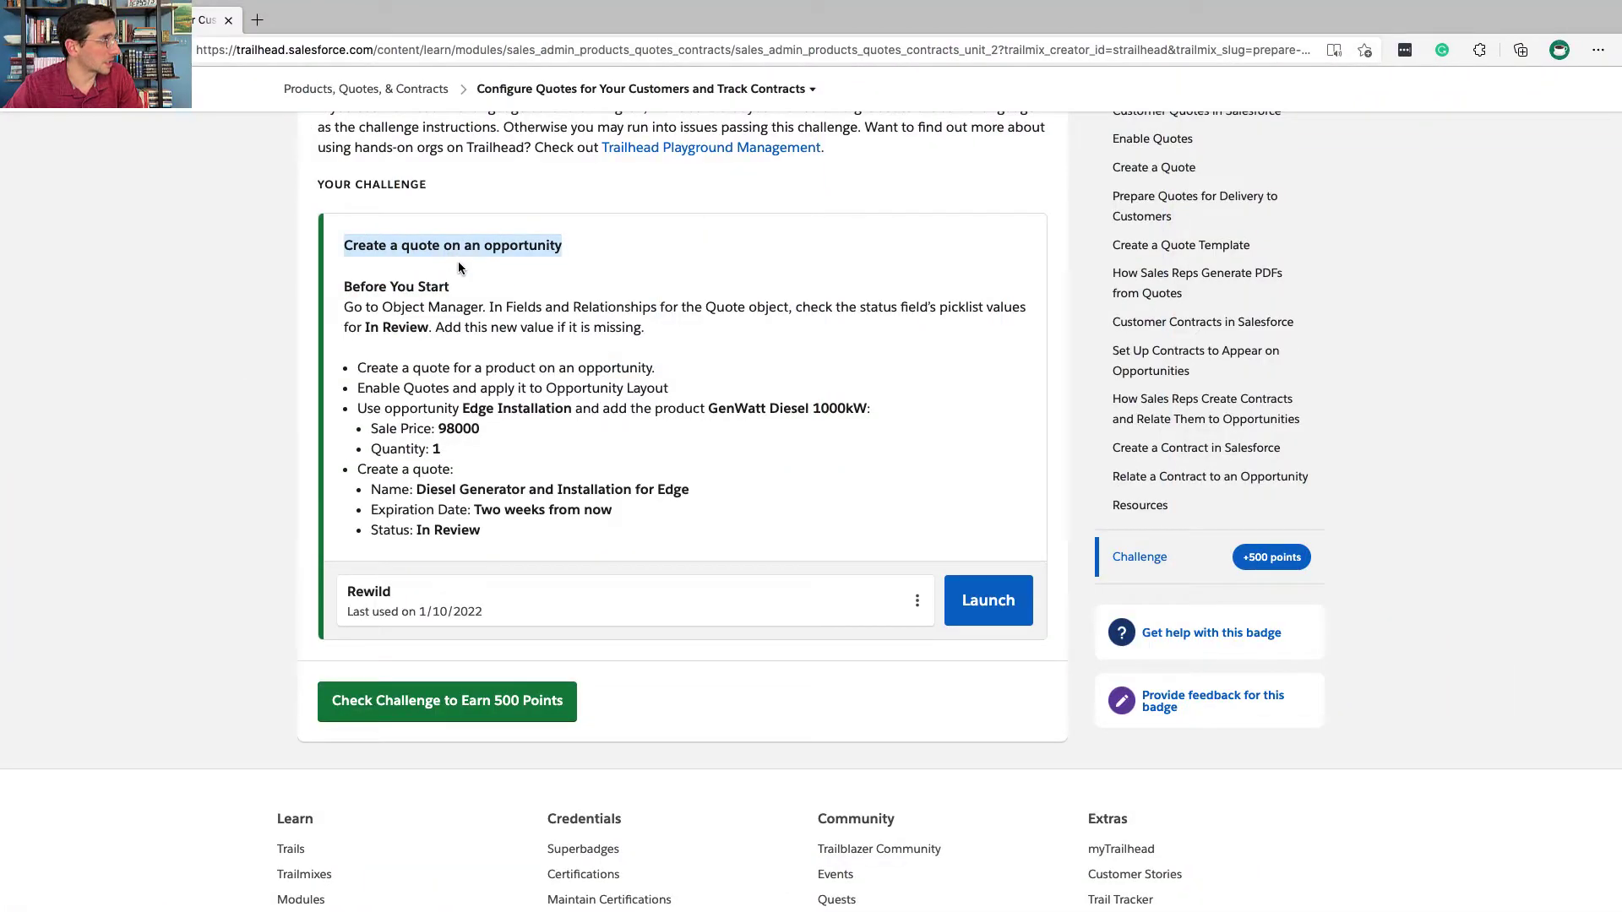
left_click(435, 287)
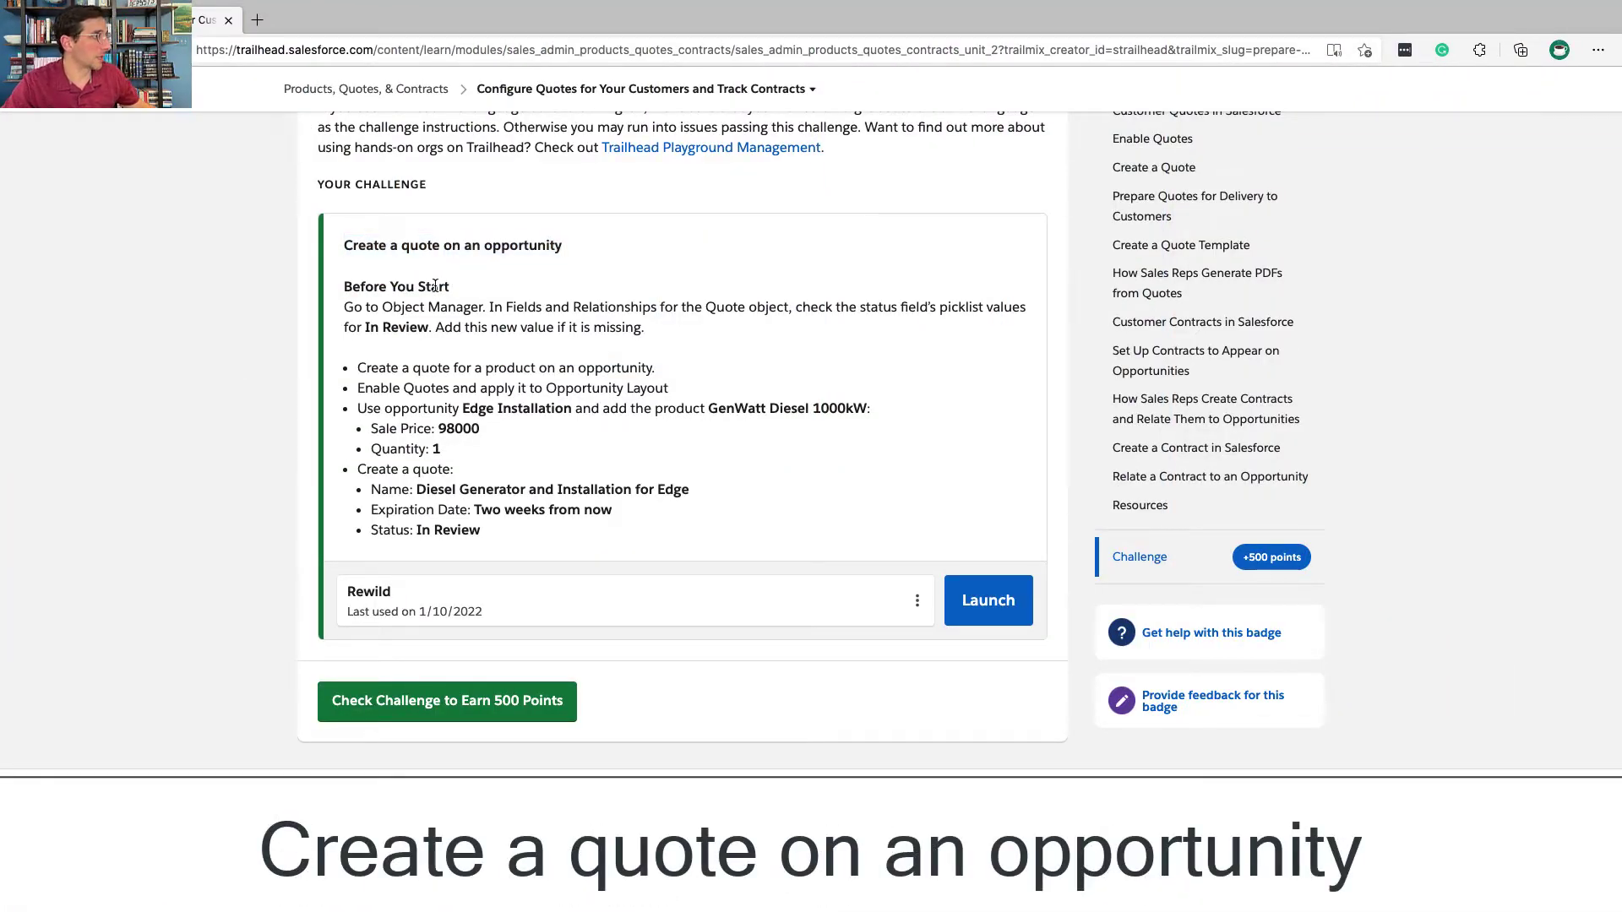
triple_click(435, 287)
triple_click(437, 309)
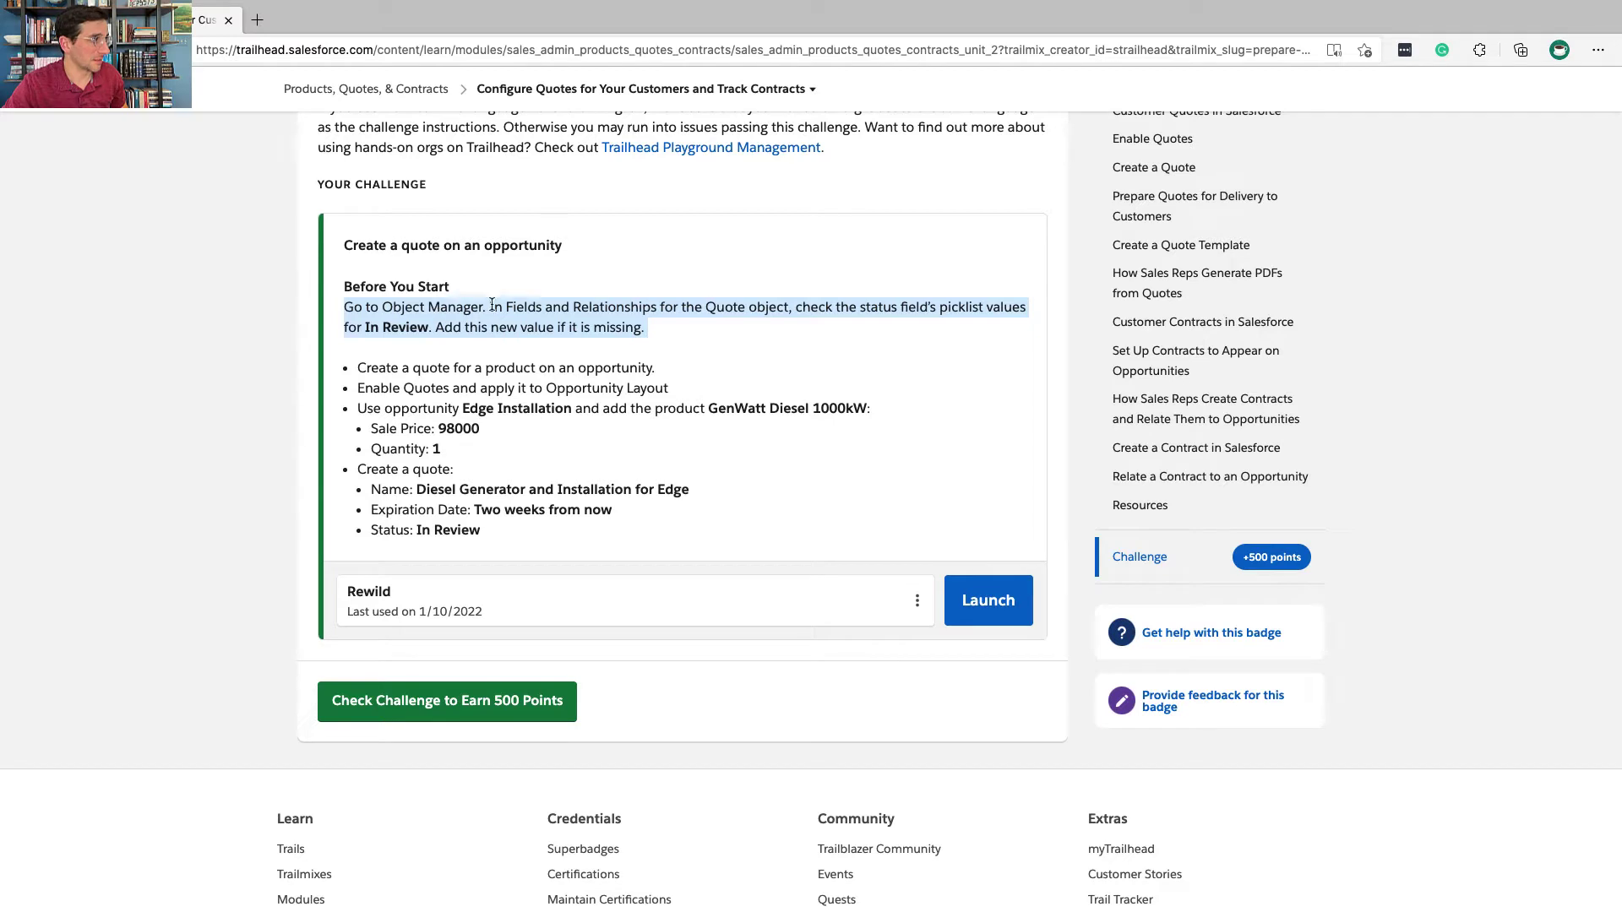
left_click(862, 299)
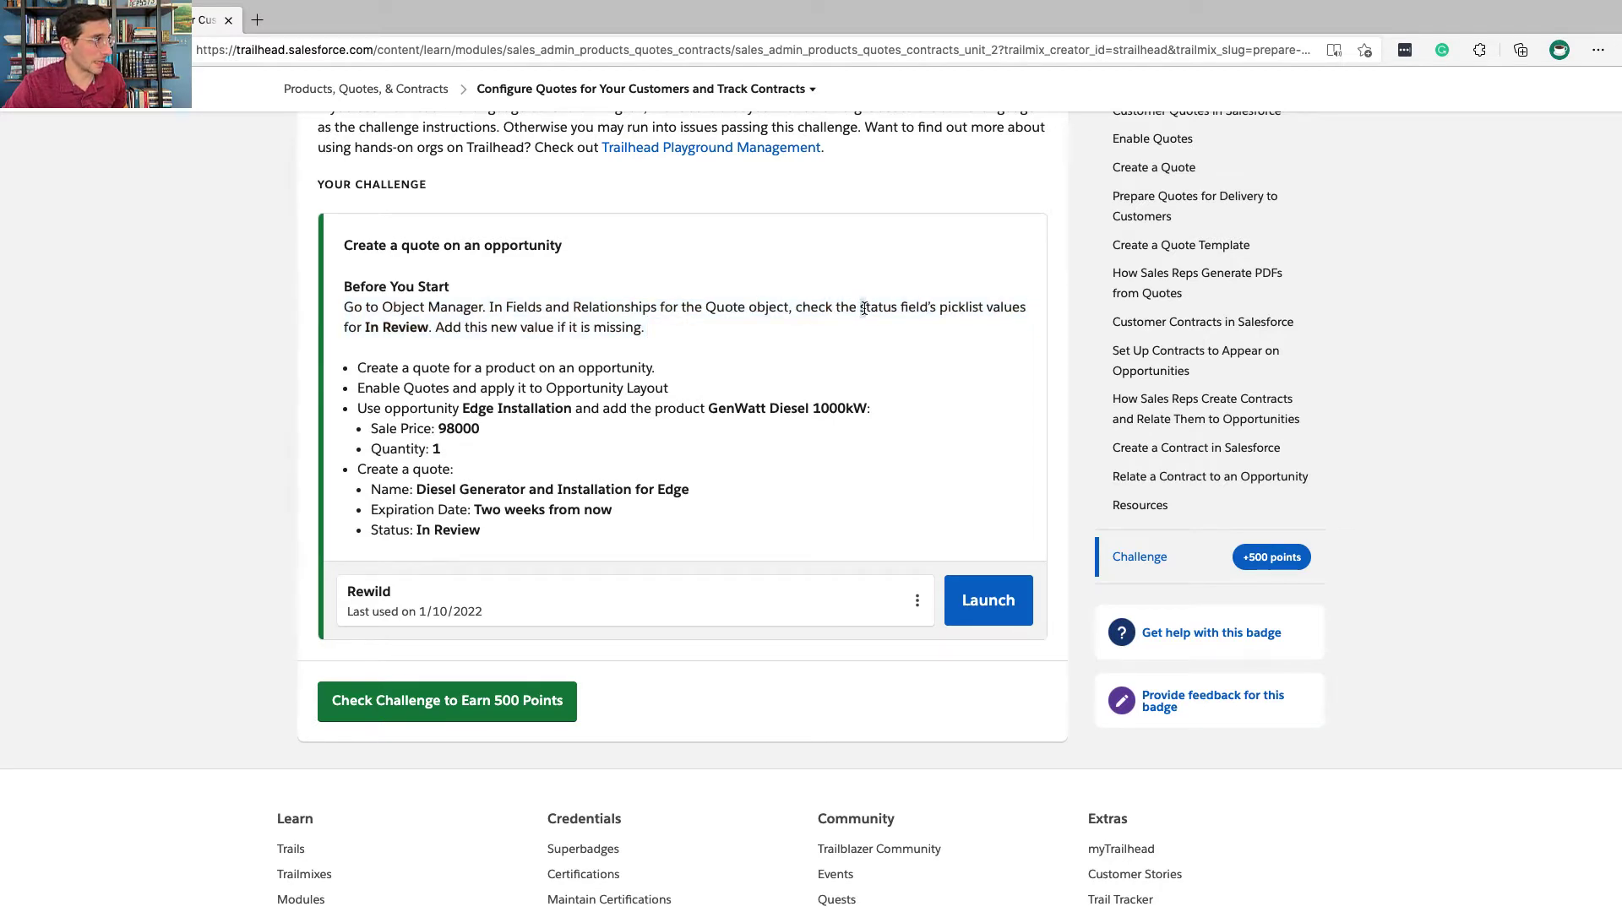
double_click(872, 310)
left_click(913, 304)
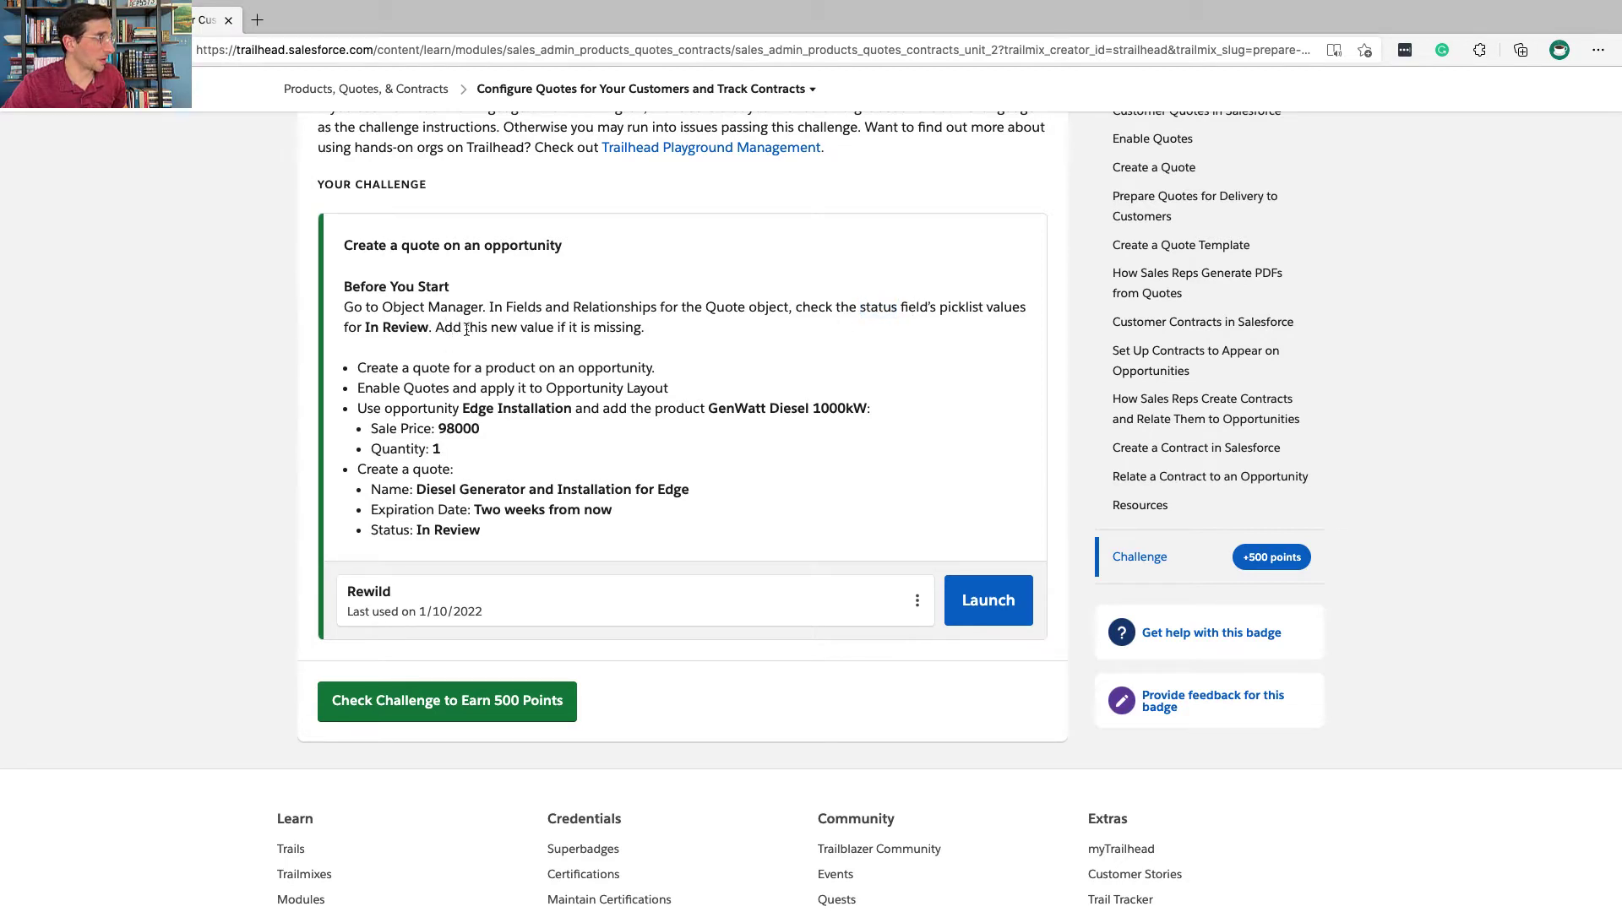
left_click_drag(646, 335, 436, 327)
- Read the challenge steps for enabling Quotes and the opportunity, product and quote requirements
triple_click(446, 369)
triple_click(630, 392)
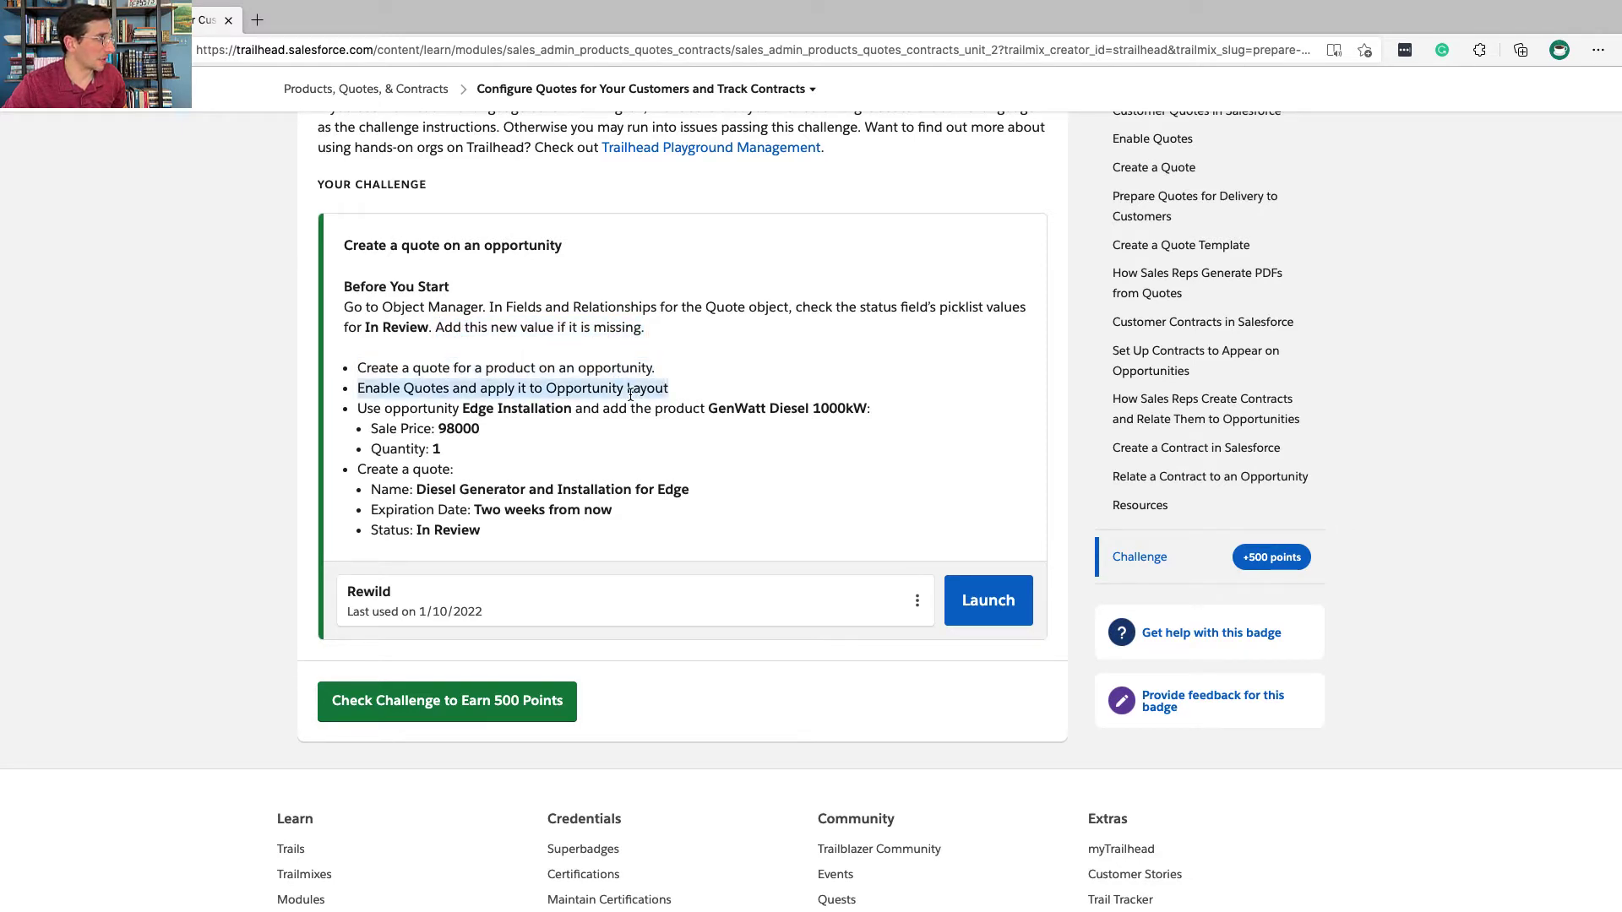
triple_click(564, 368)
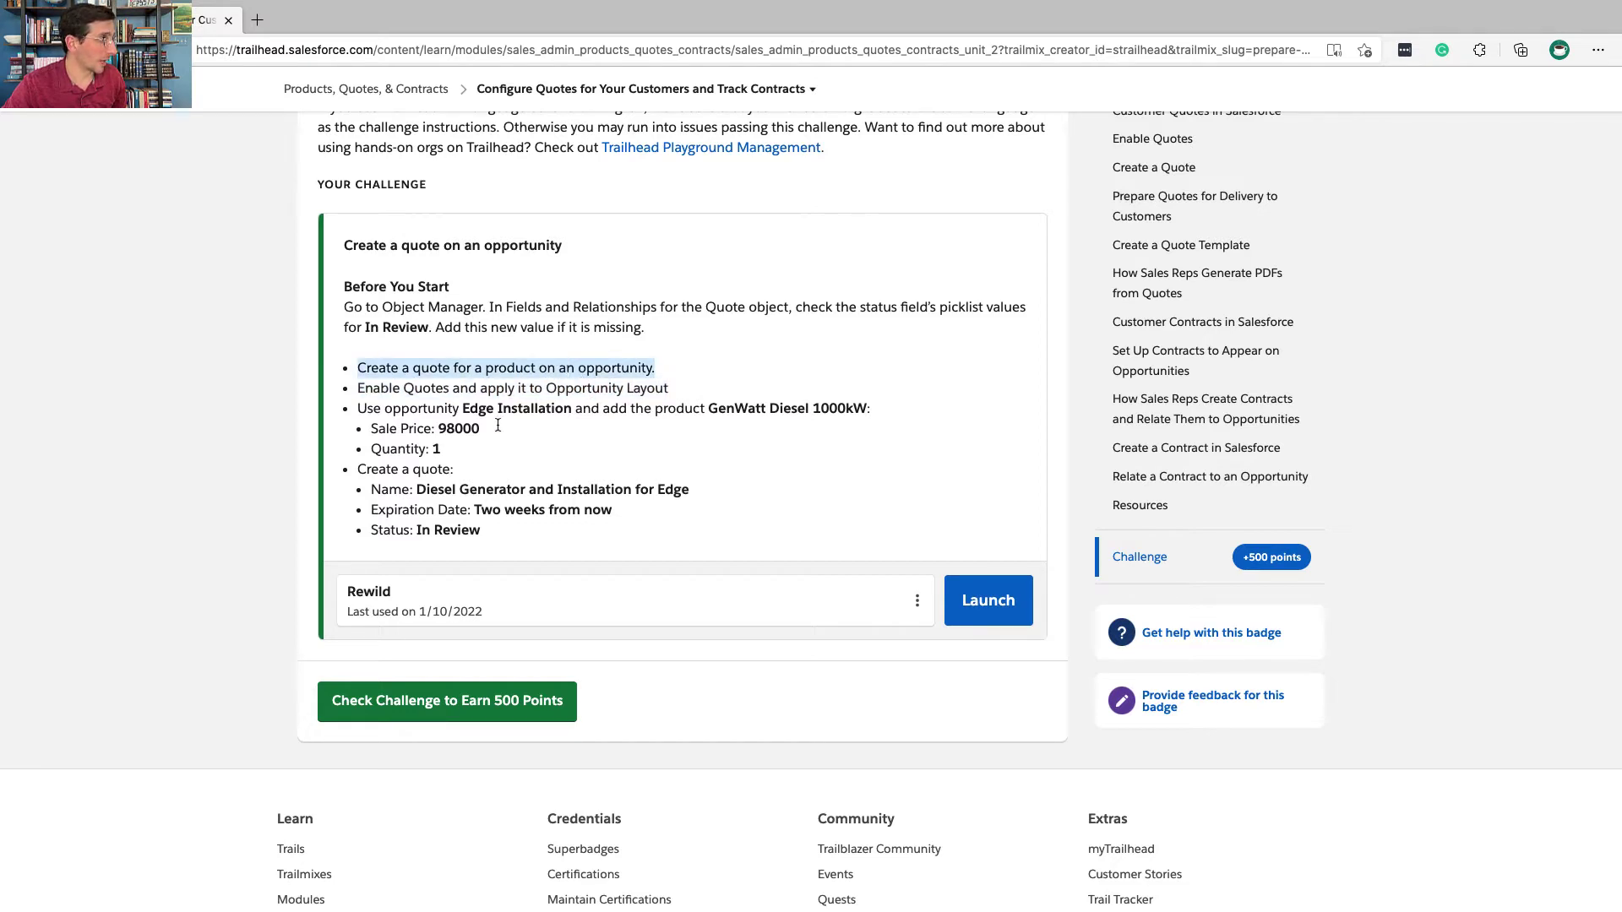
left_click_drag(356, 408, 458, 460)
left_click(464, 372)
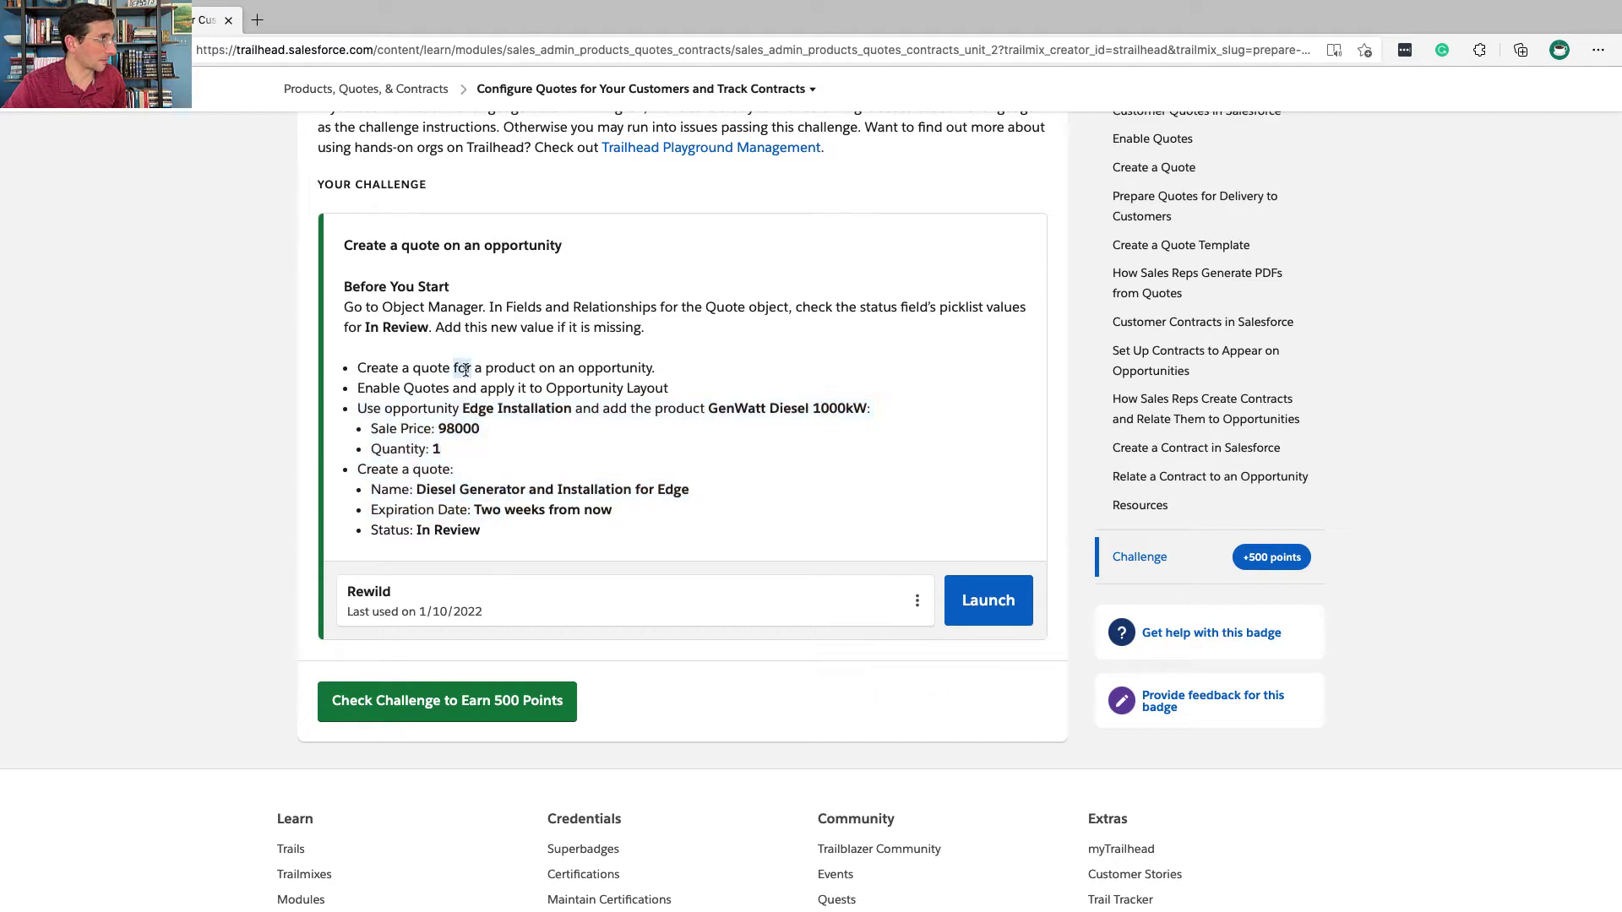
triple_click(465, 387)
- Confirm Quotes are enabled on the Quote Settings page and recheck the create-a-quote step
key("ctrl+Right")
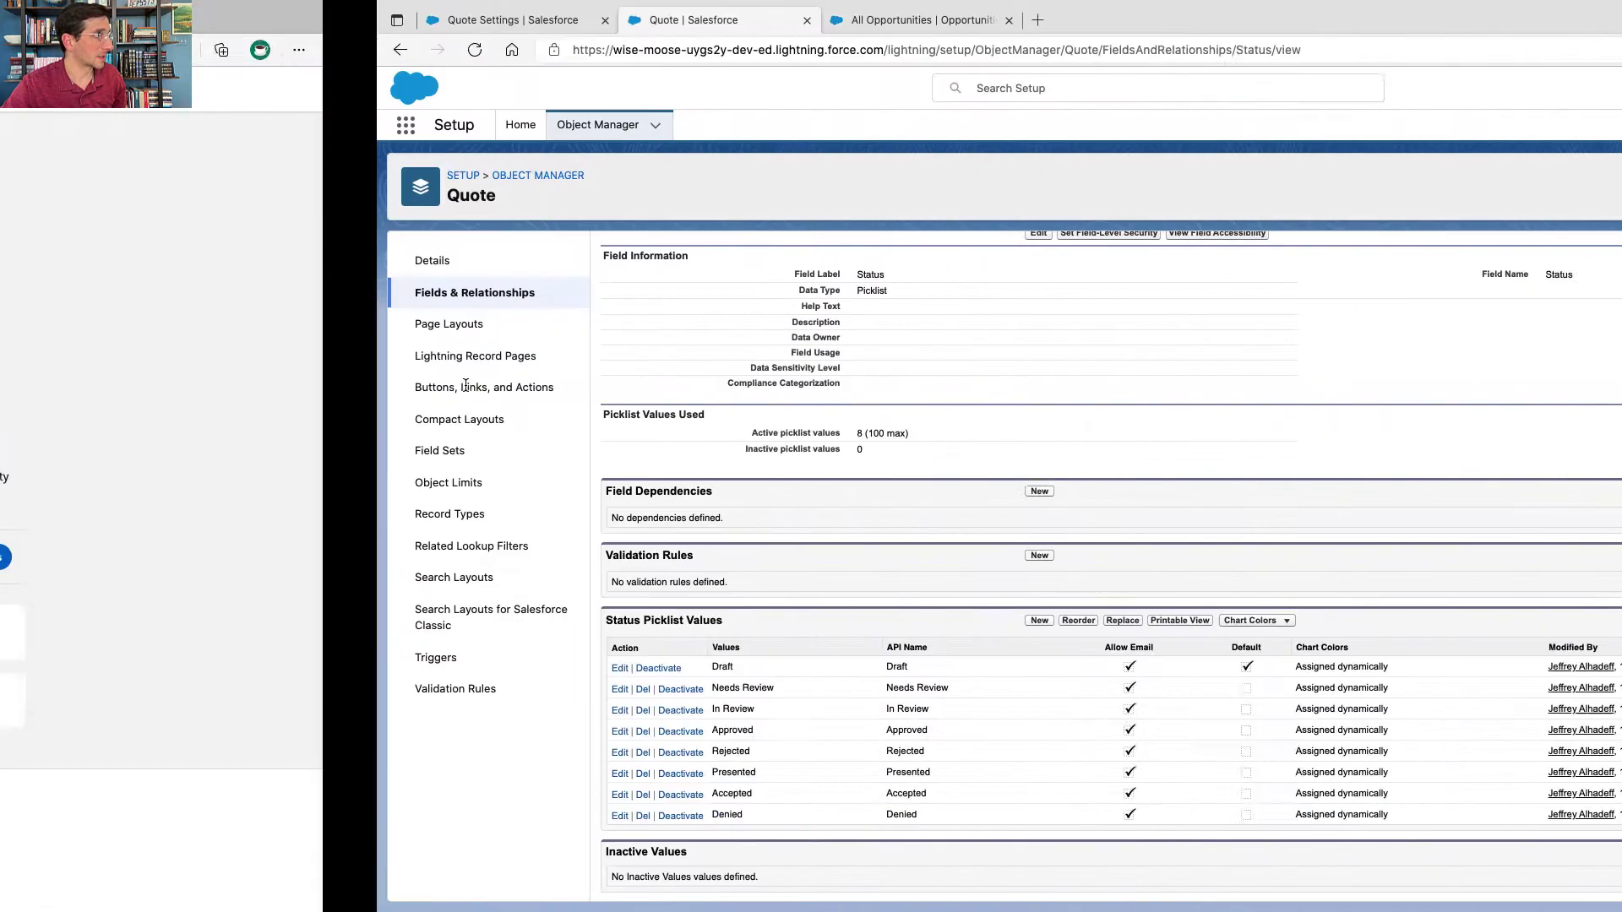
key("super+bracketleft")
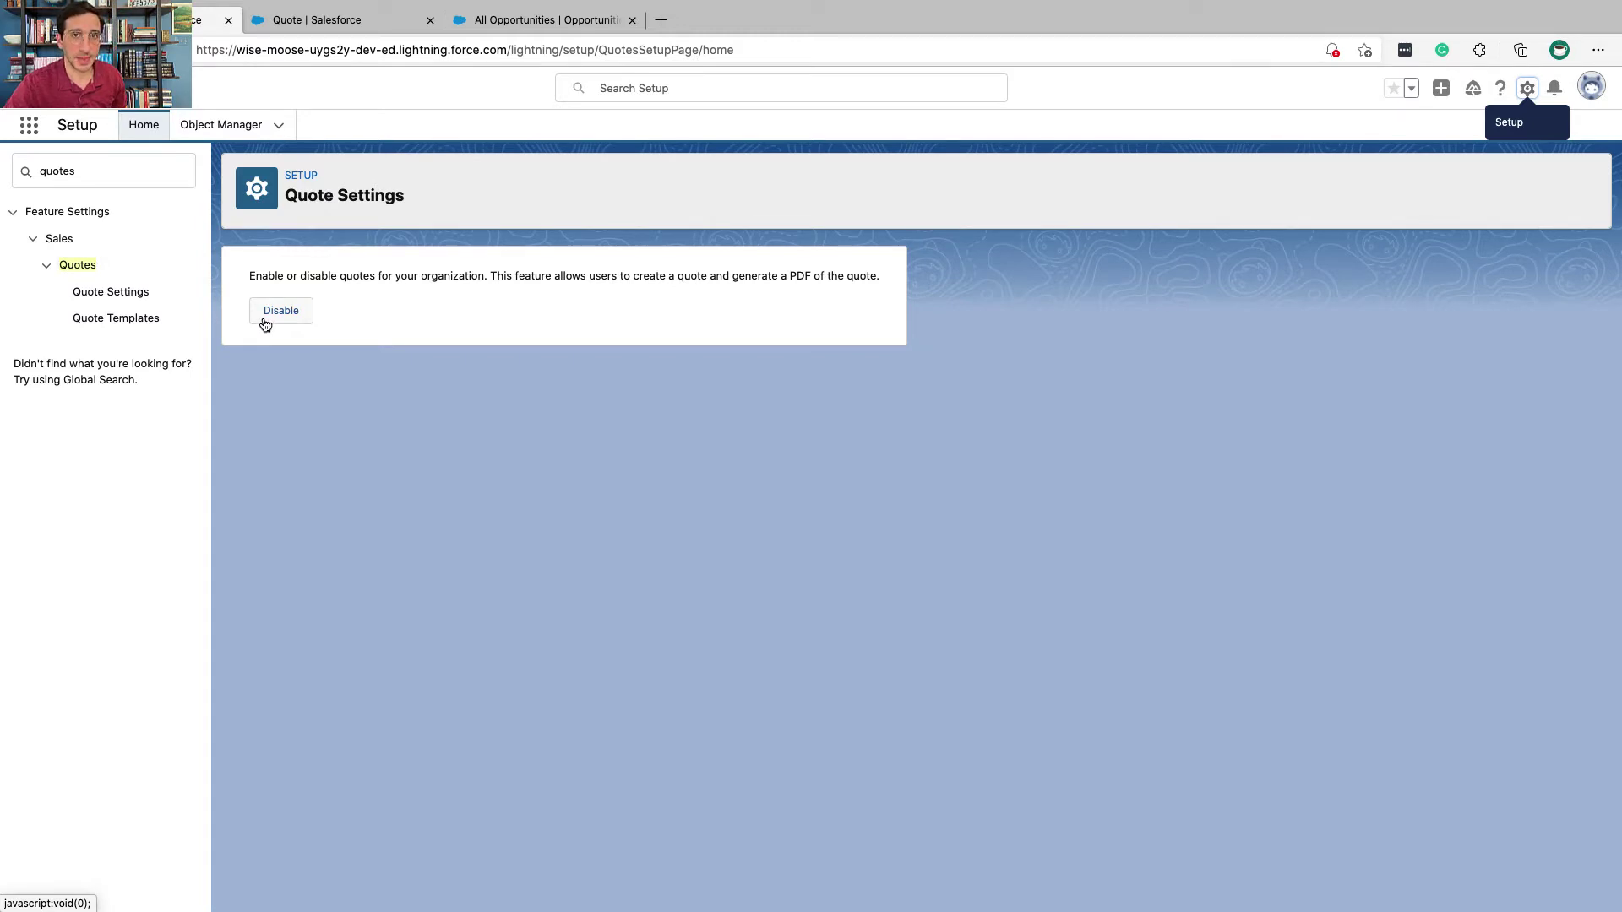
key("ctrl+Left")
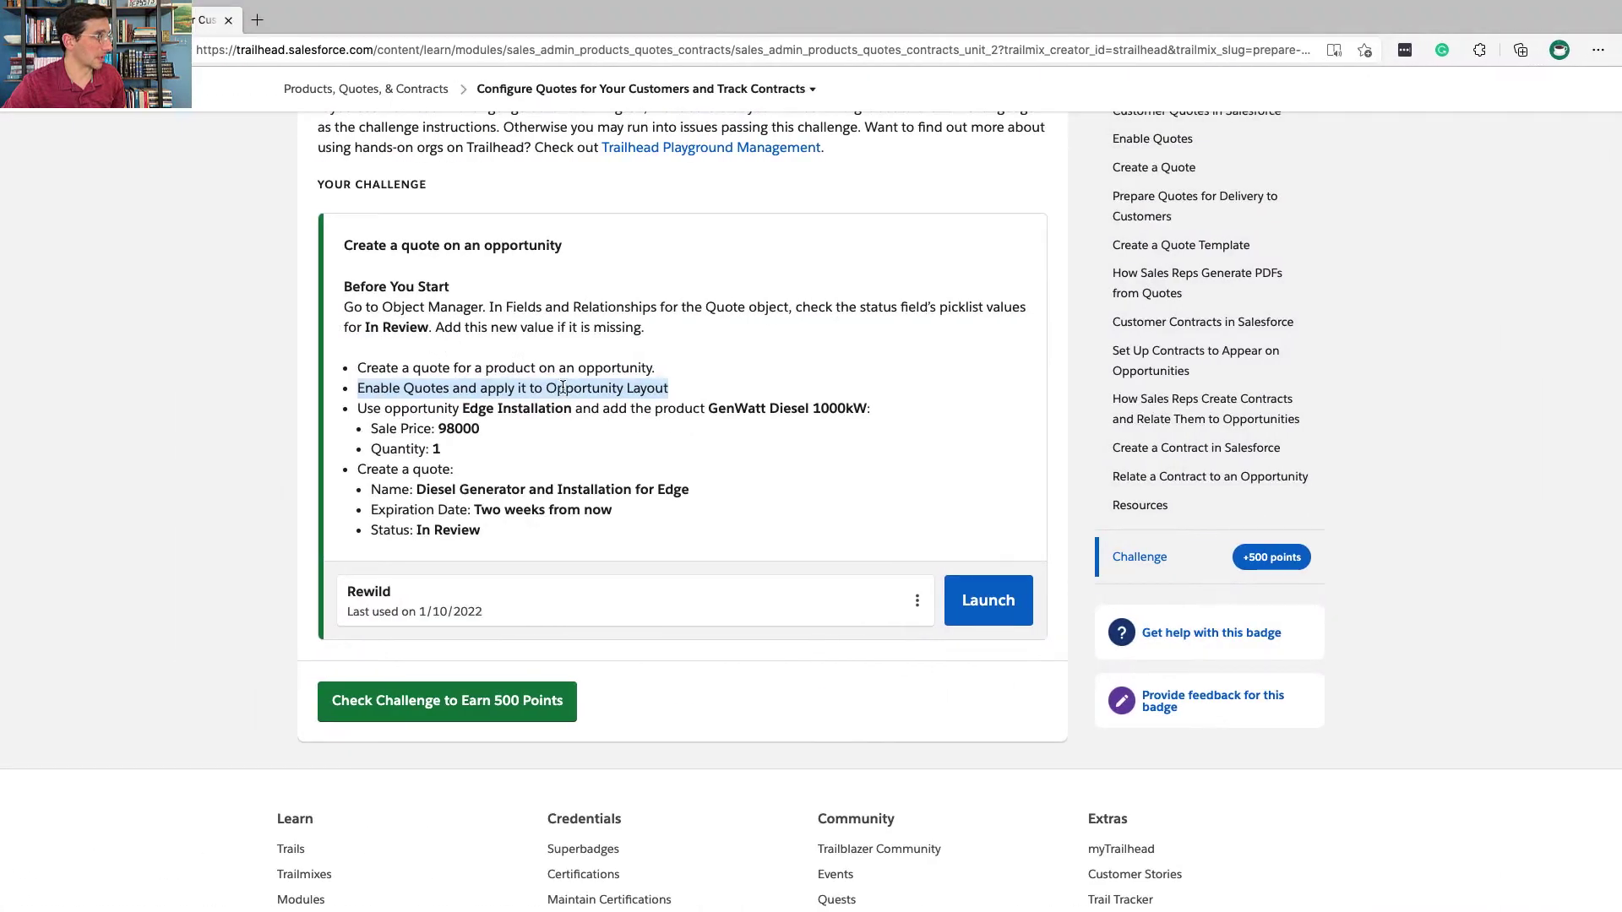
triple_click(545, 368)
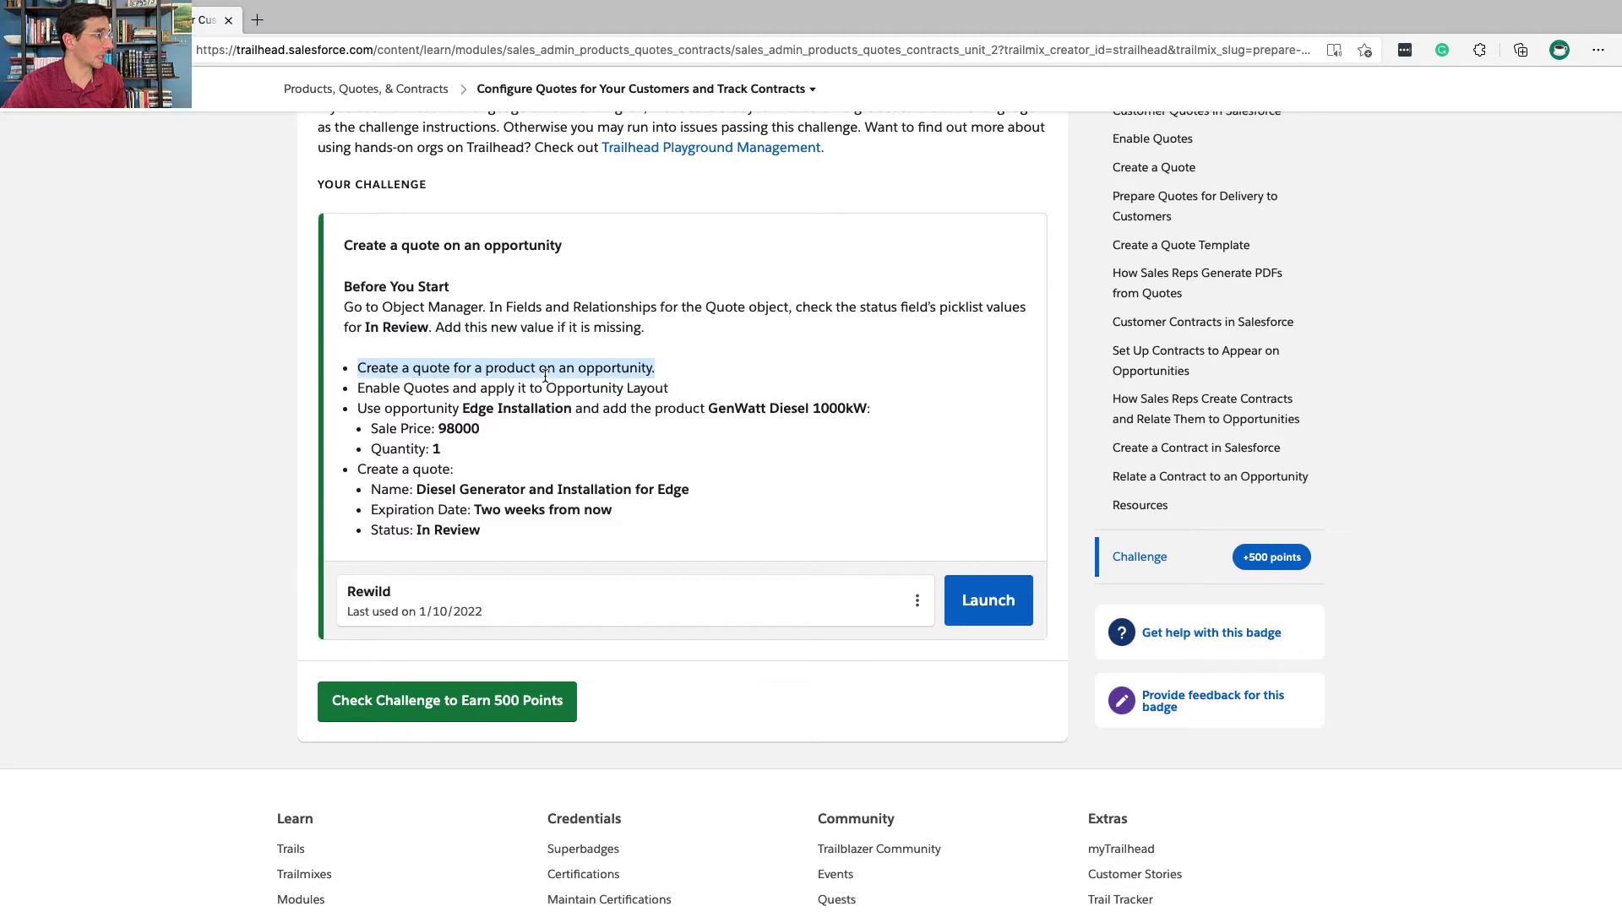
- Confirm In Review is a Quote Status picklist value, then go to the Opportunities list
key("ctrl+Right")
left_click(359, 22)
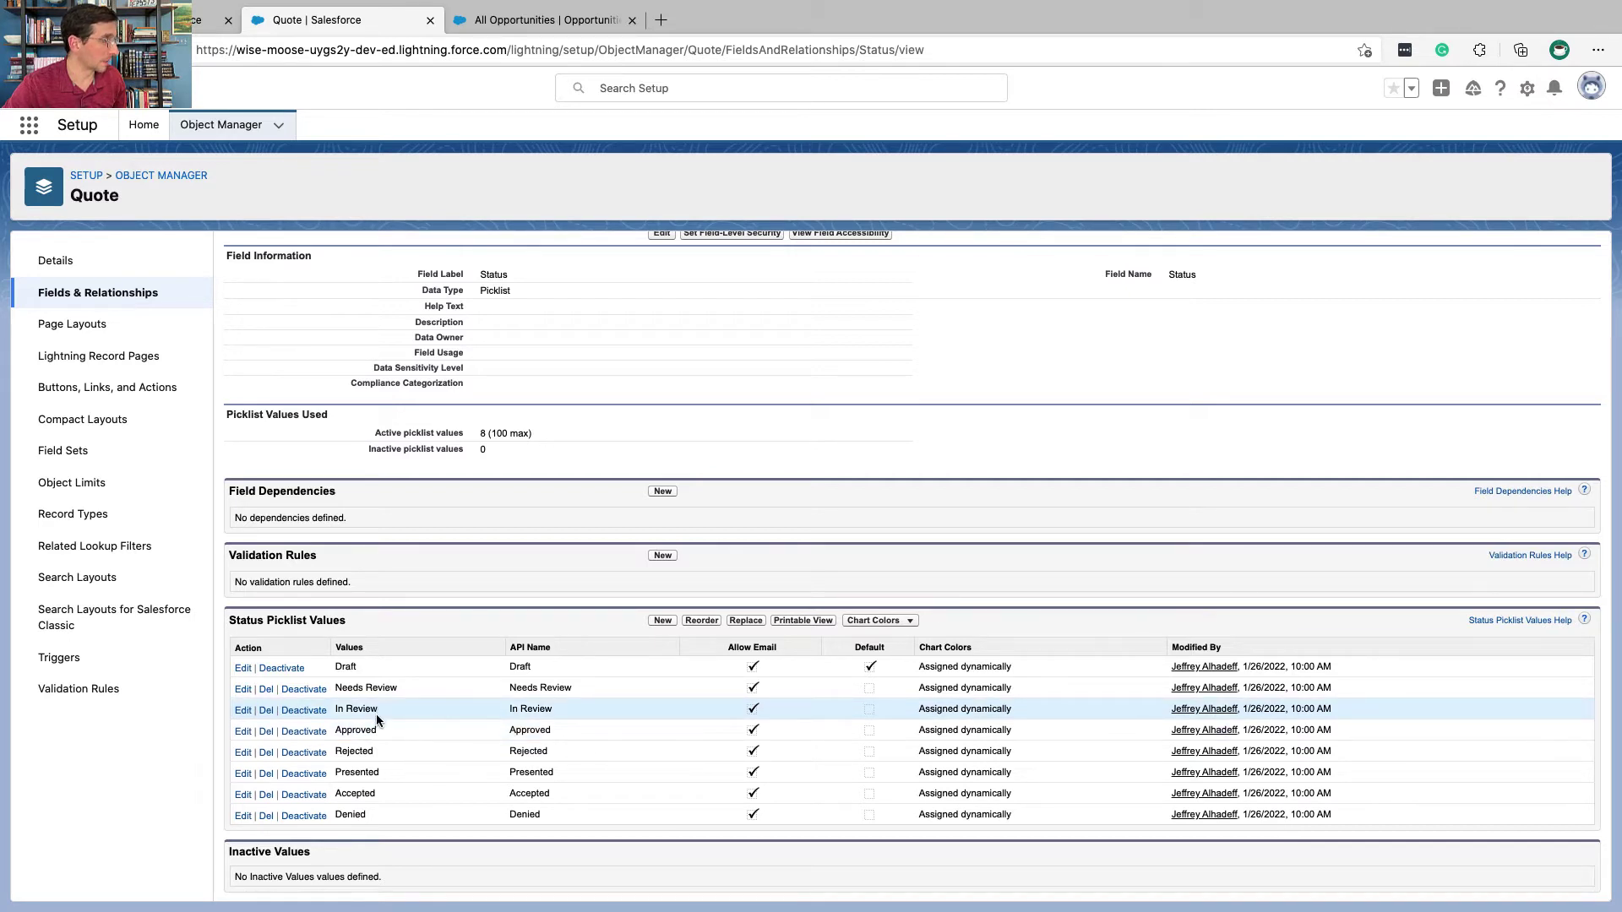
key("ctrl+Tab")
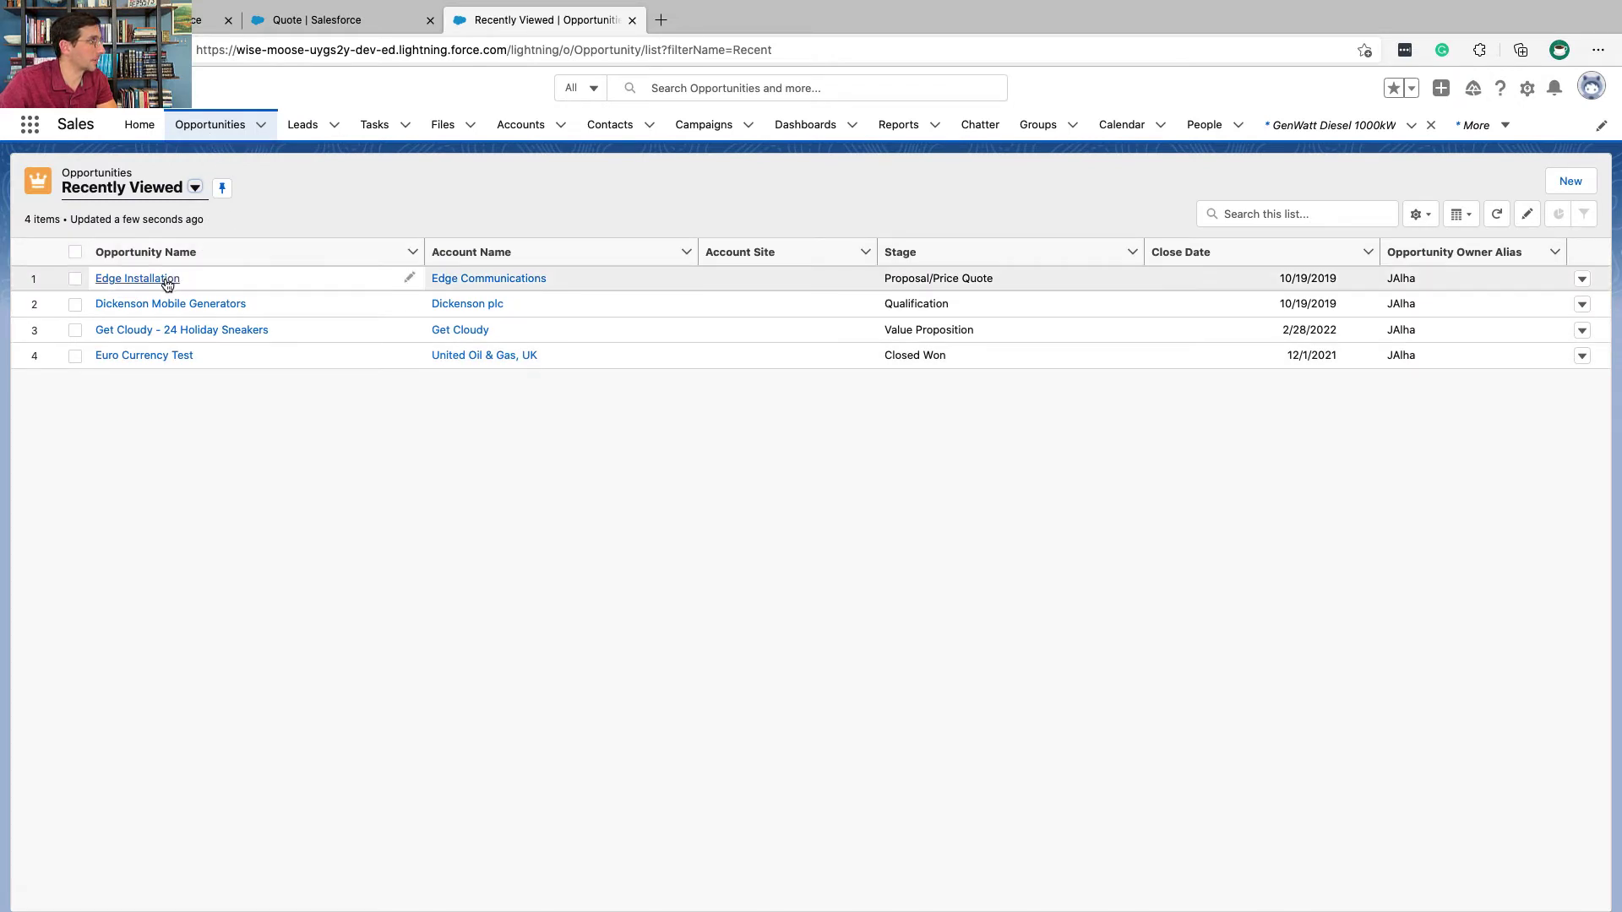
- Open the Edge Installation opportunity and start adding products to it
left_click(136, 193)
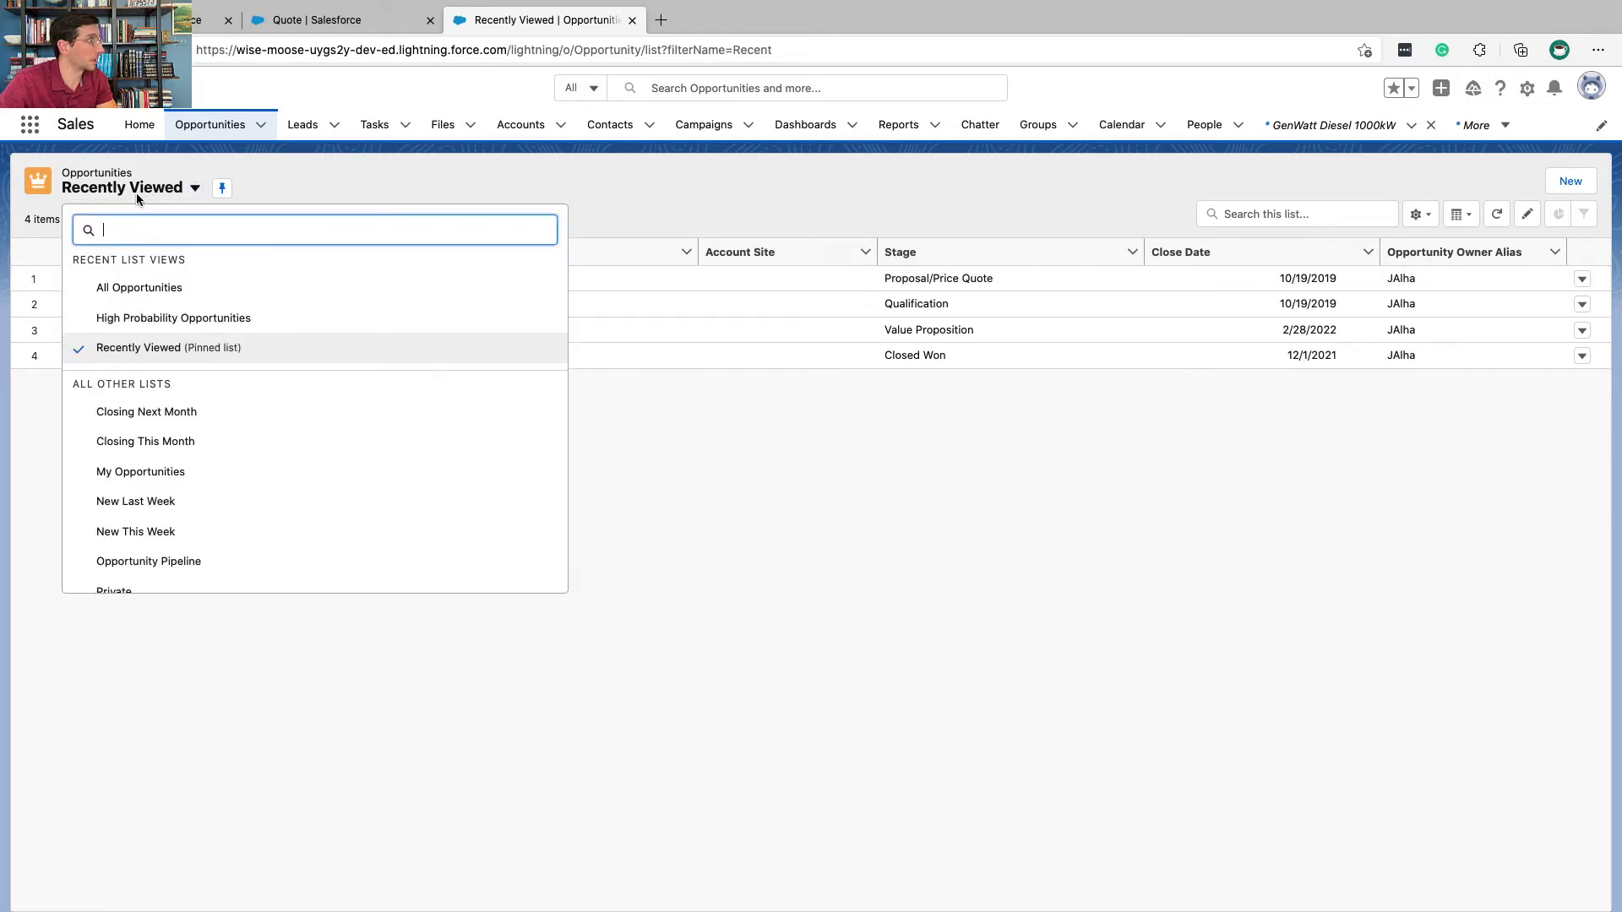
left_click(255, 174)
left_click(156, 278)
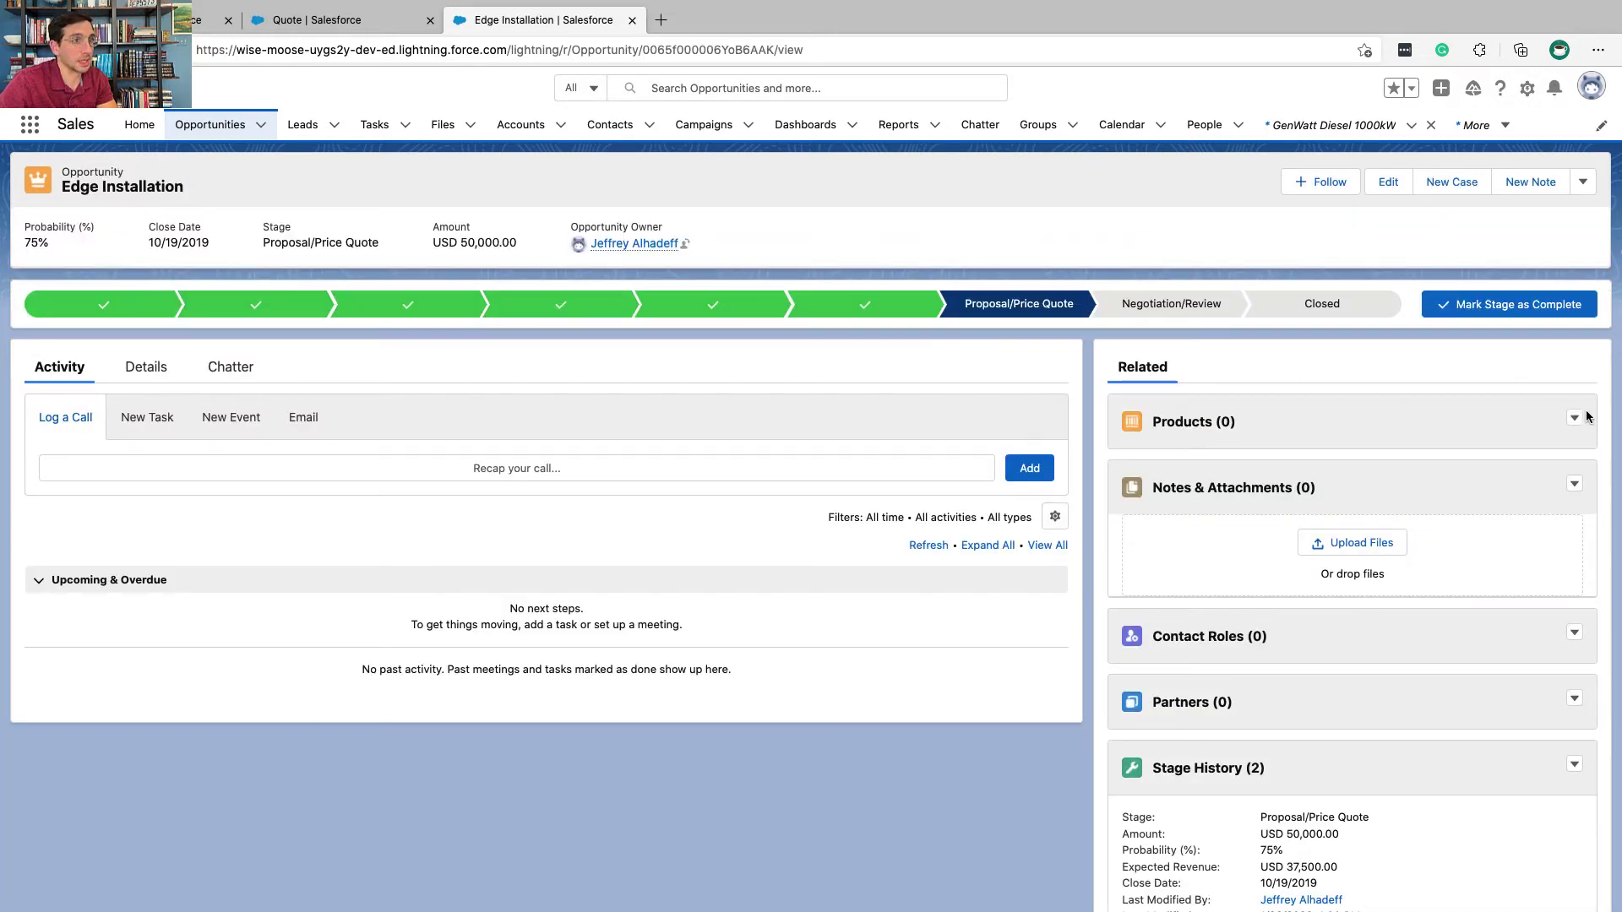
left_click(1574, 418)
left_click(1548, 445)
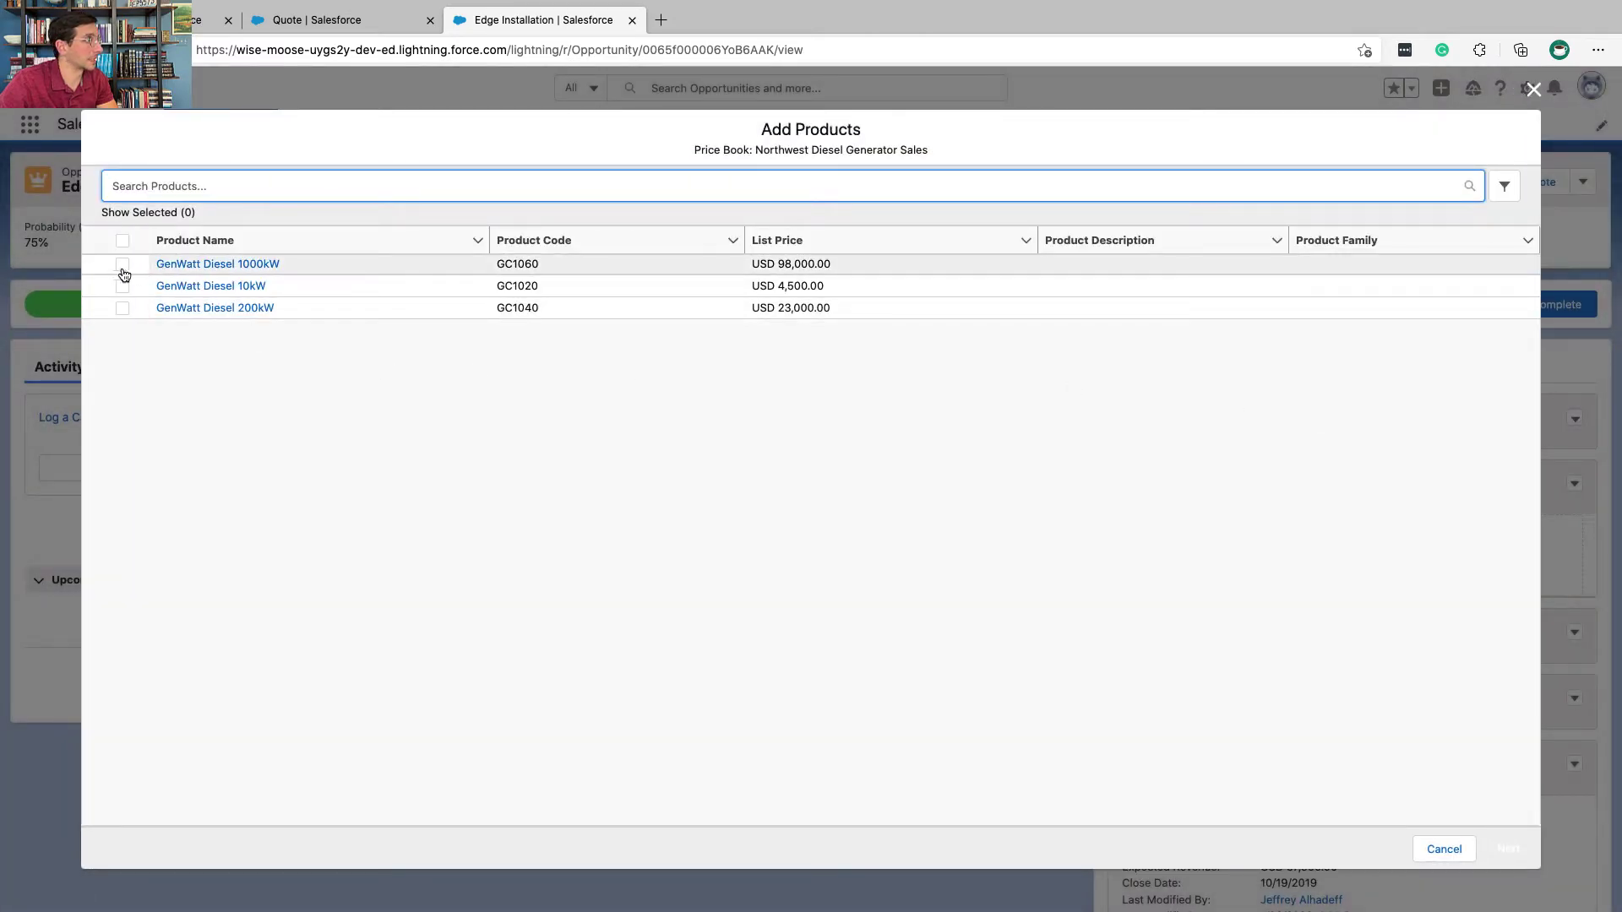
- Add GenWatt Diesel 1000kW at quantity 1 and save the product line
left_click(122, 266)
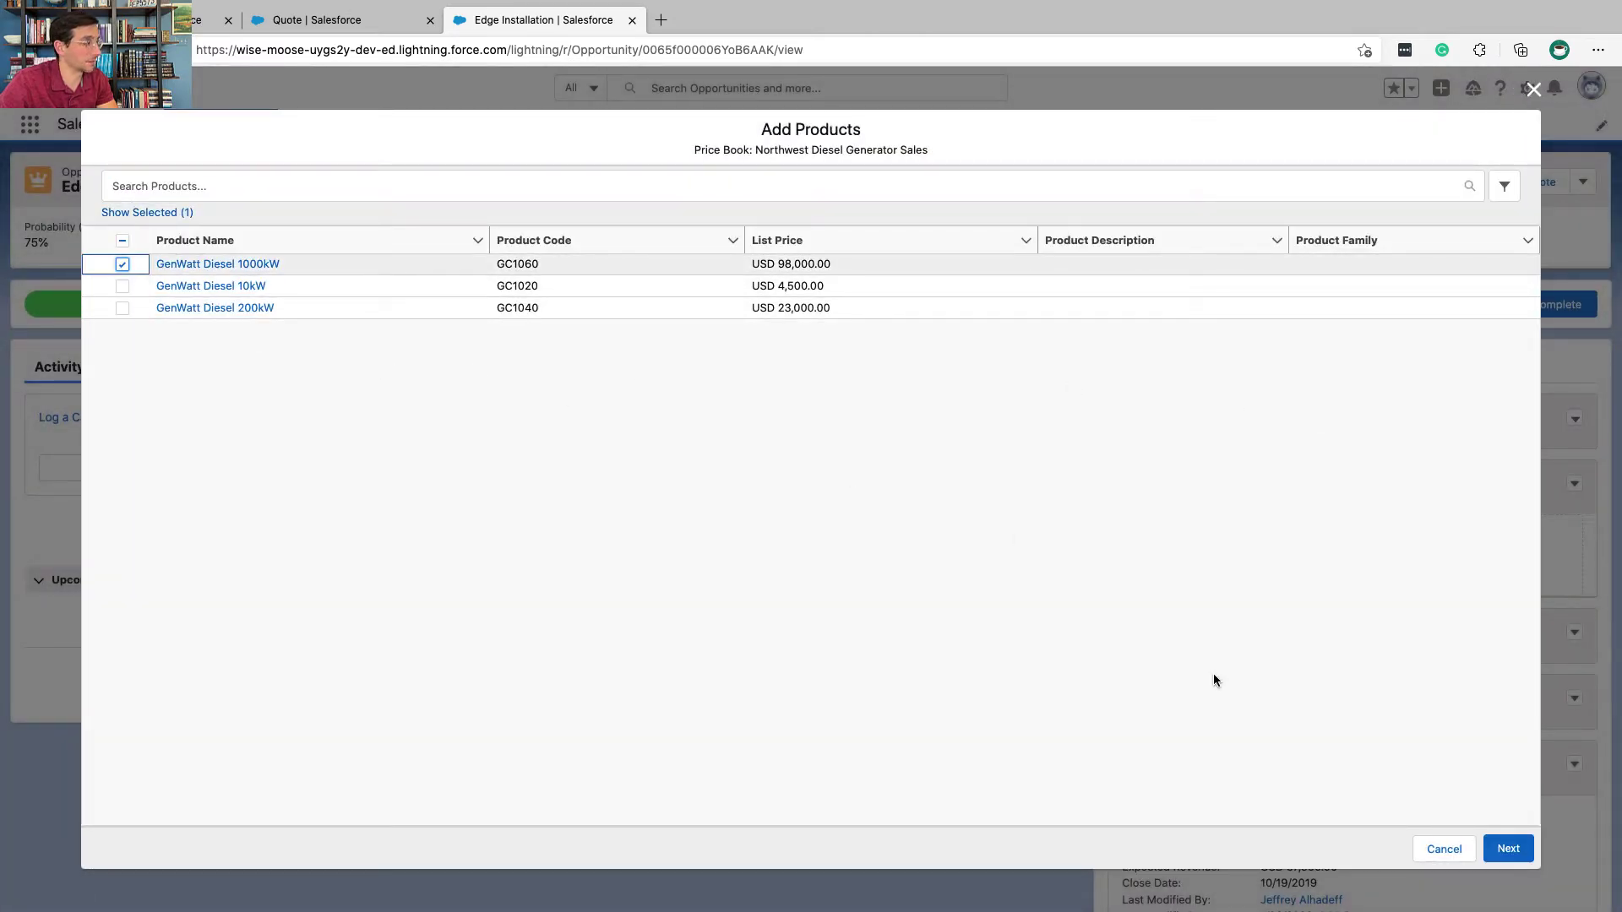
left_click(1508, 848)
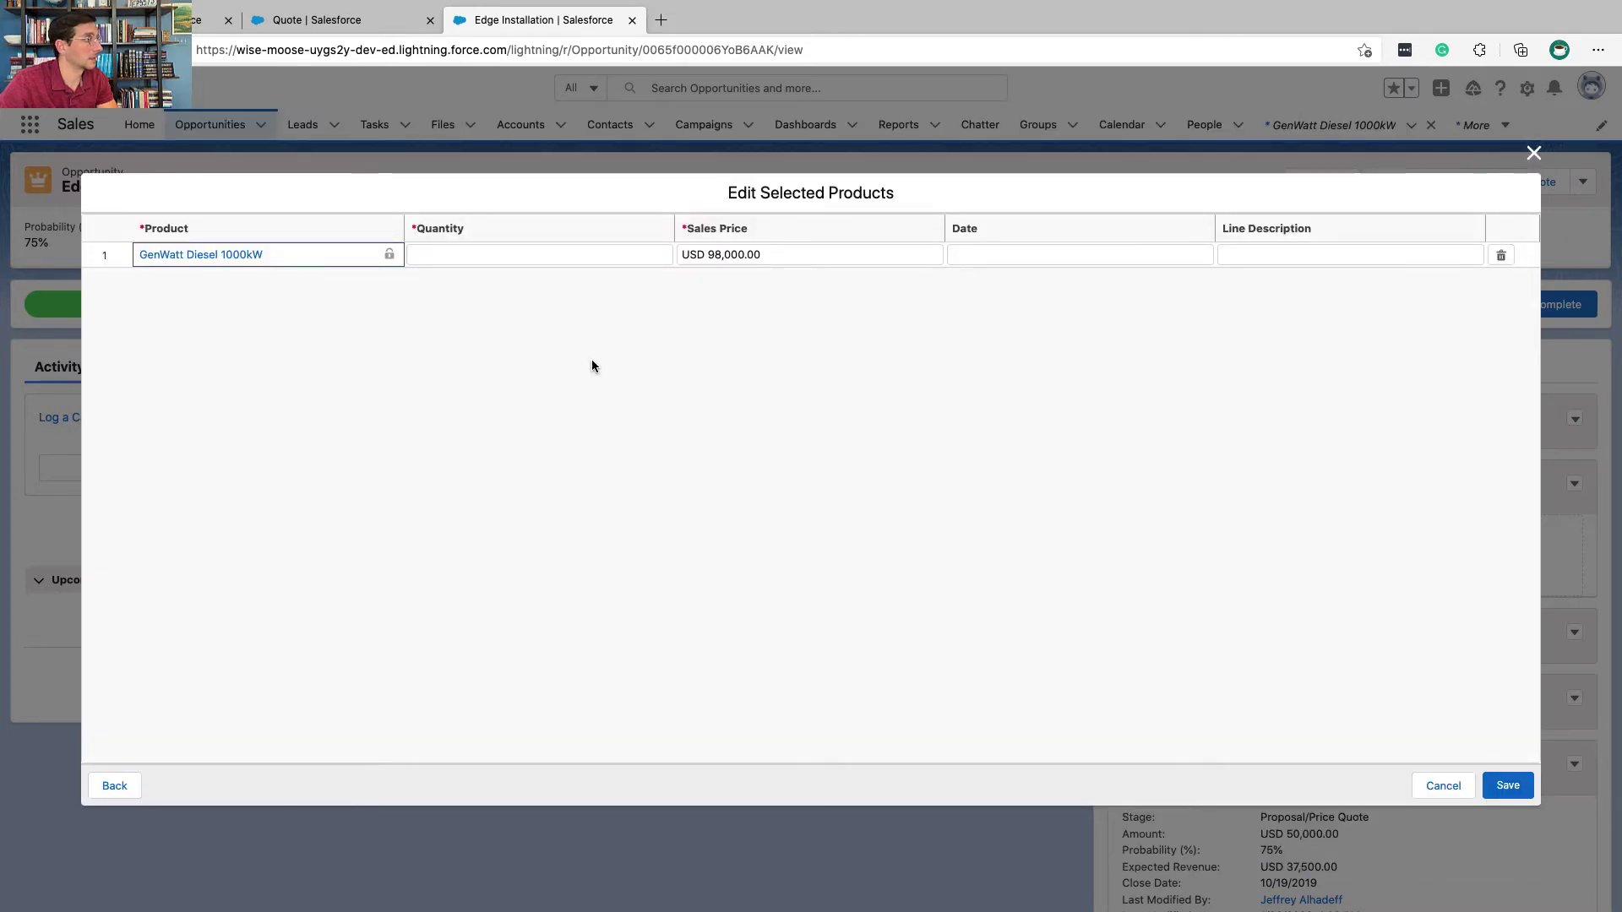
left_click(528, 253)
type("1")
left_click(605, 368)
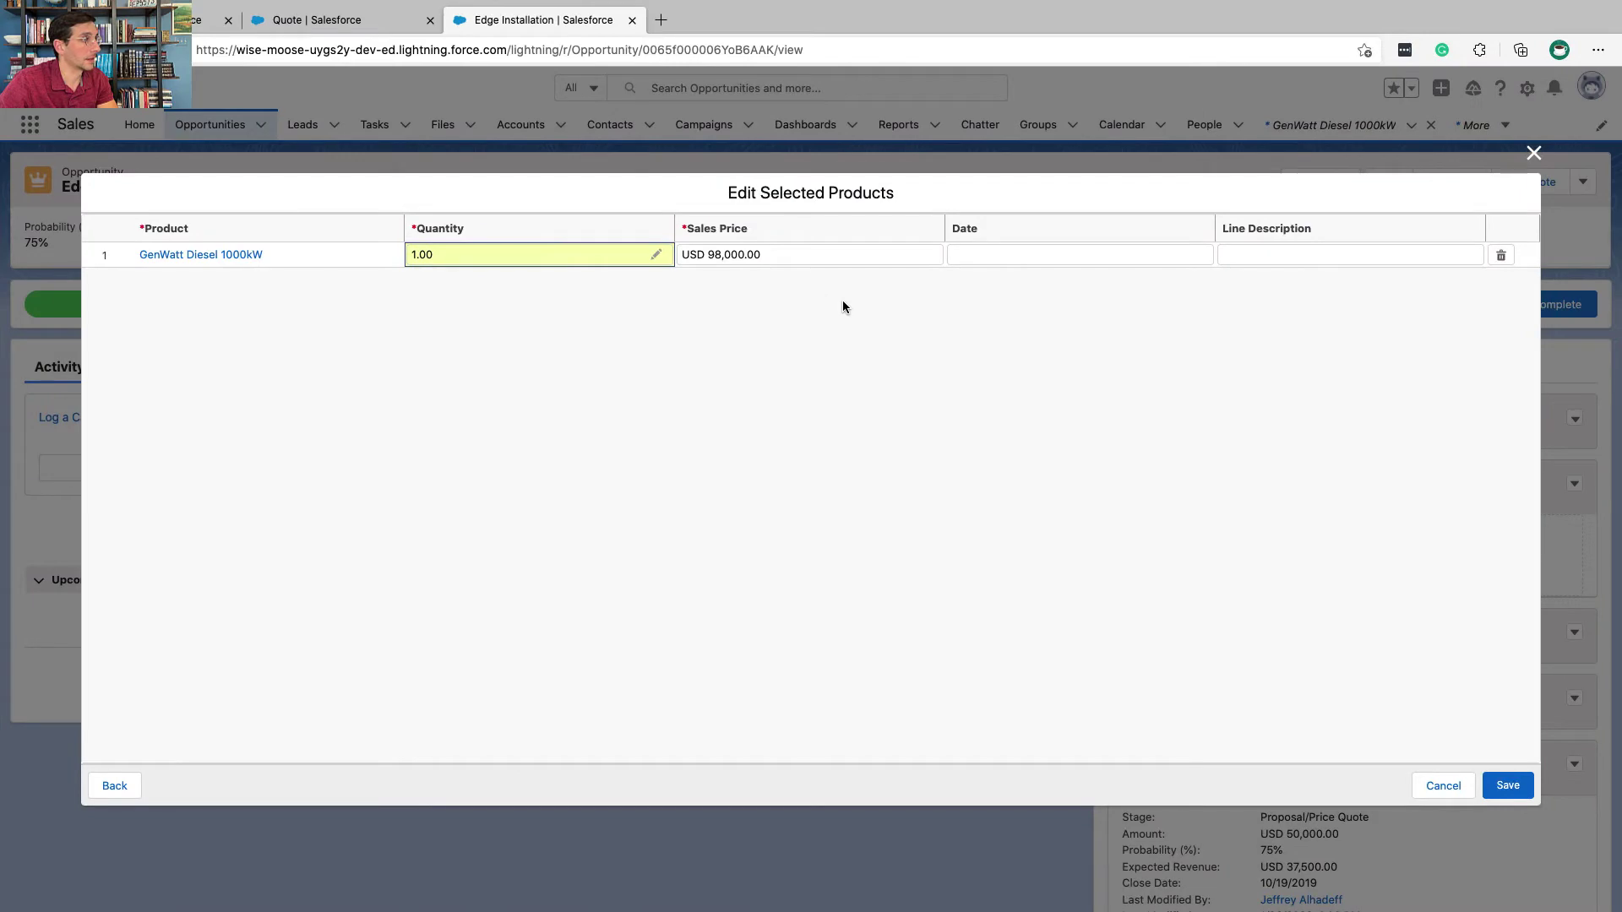
left_click(1111, 394)
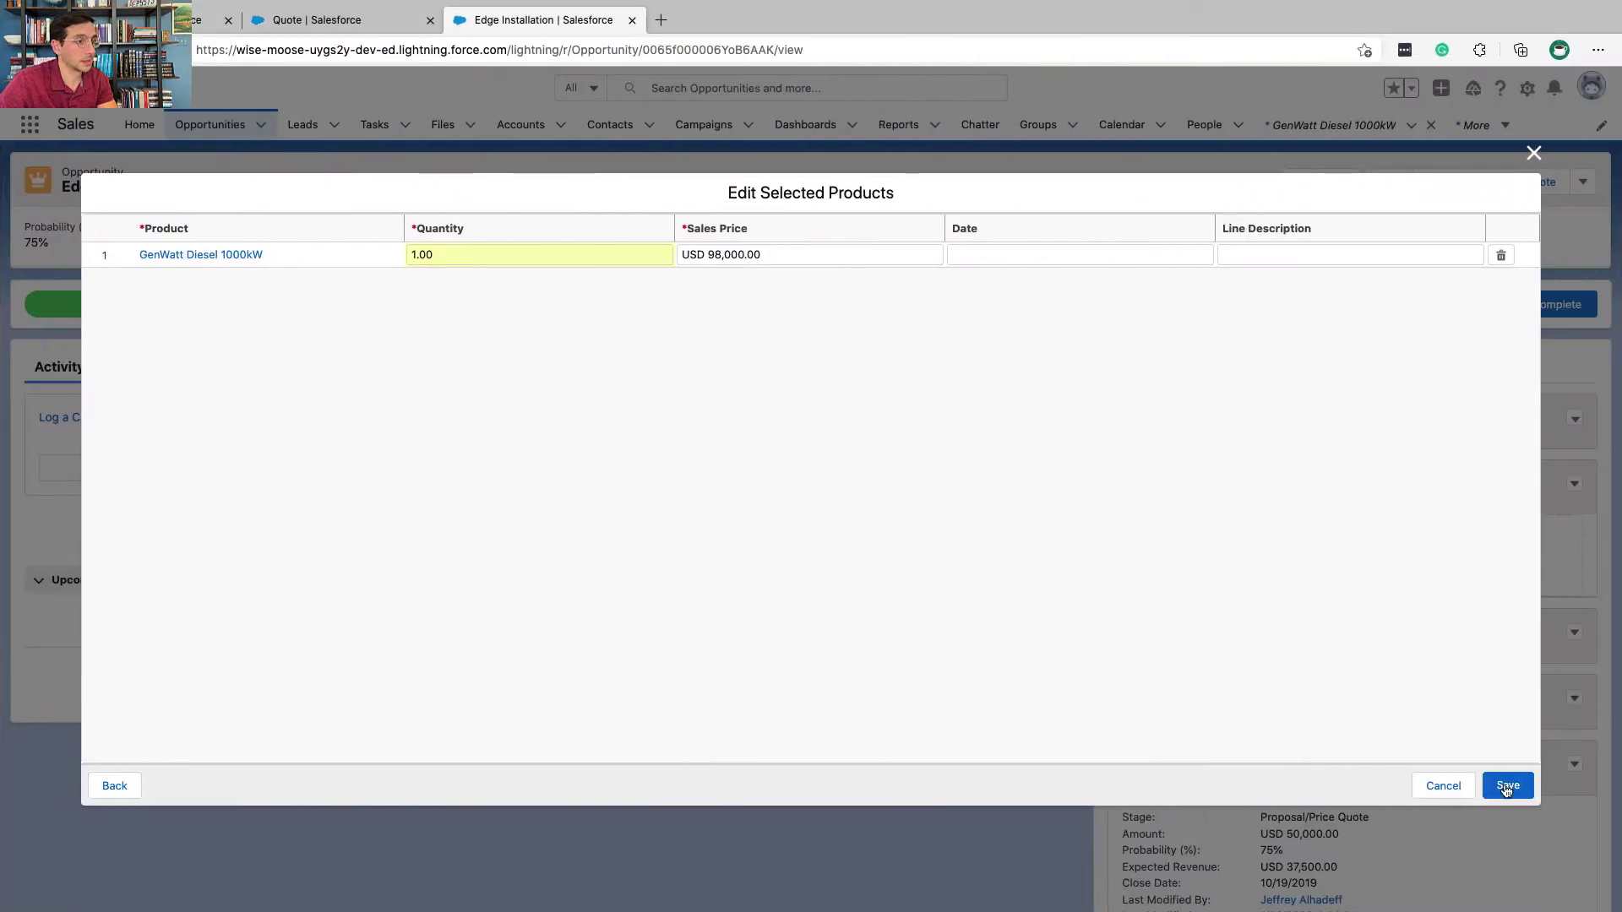
left_click(1506, 788)
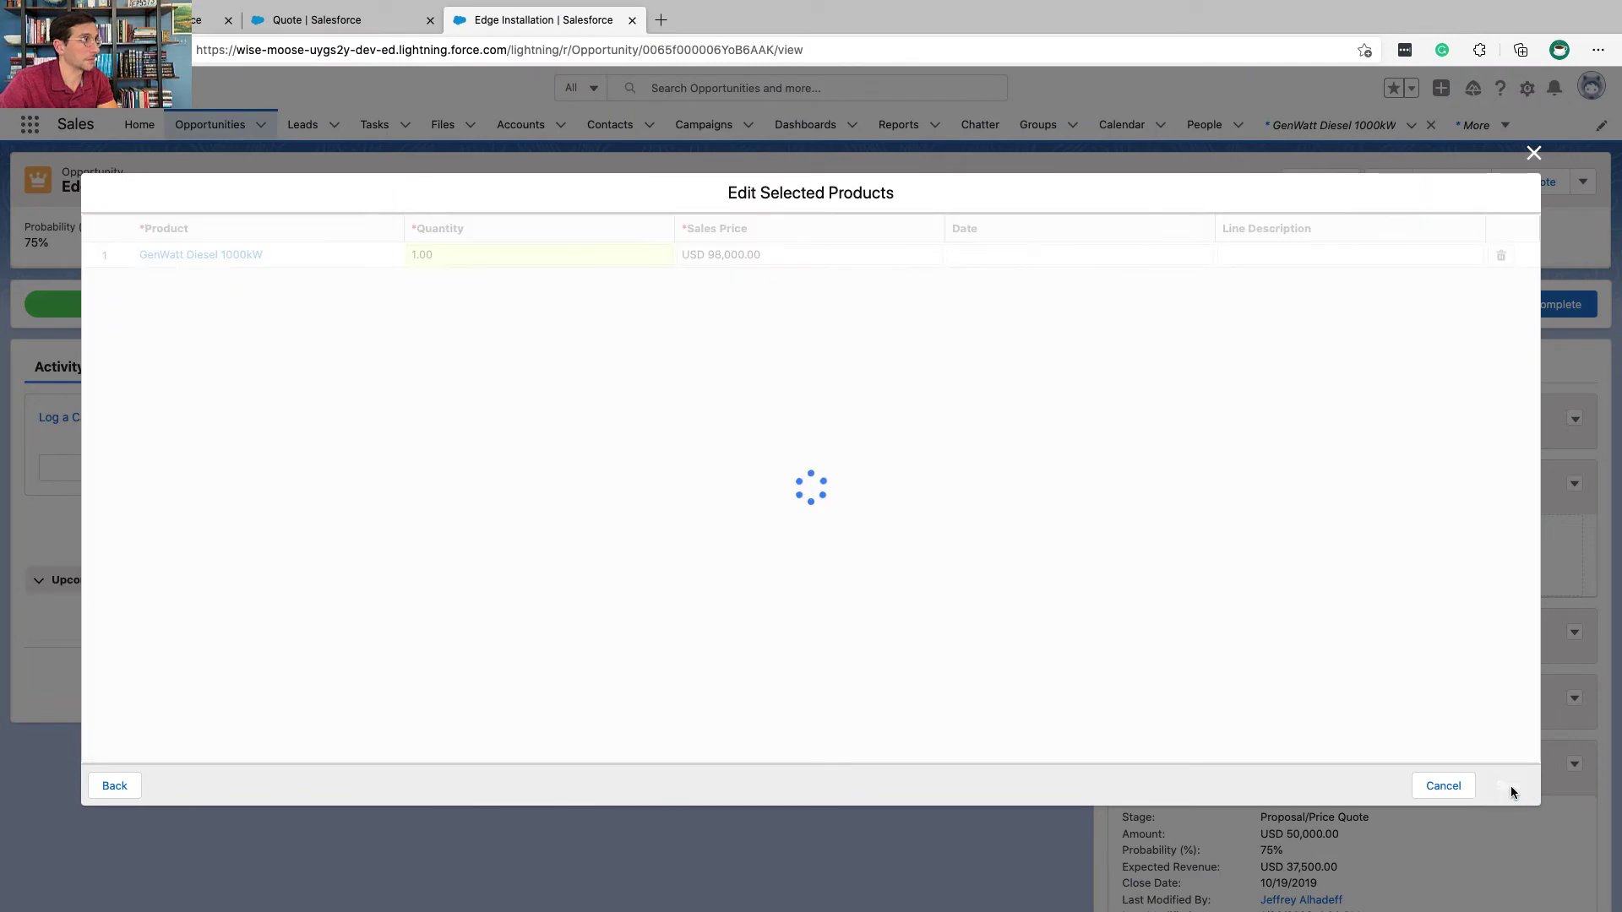
scroll(1490, 760, "down", 5)
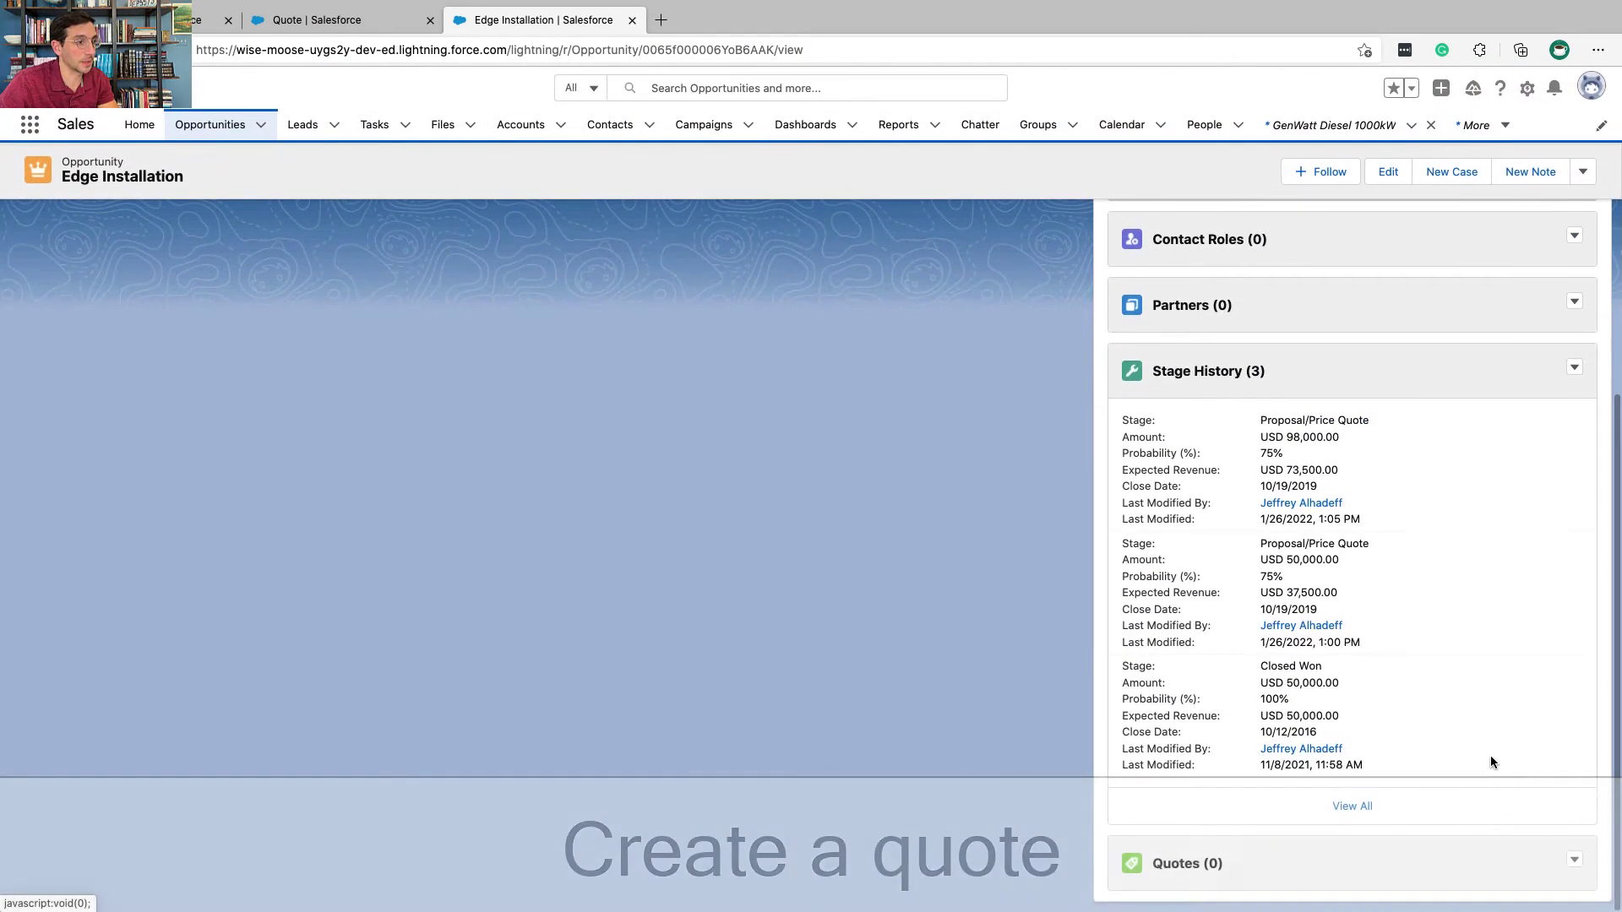
- Start a new quote named 'Diesel Generator and Installation for Edge' expiring Feb 9, 2022
left_click(1574, 860)
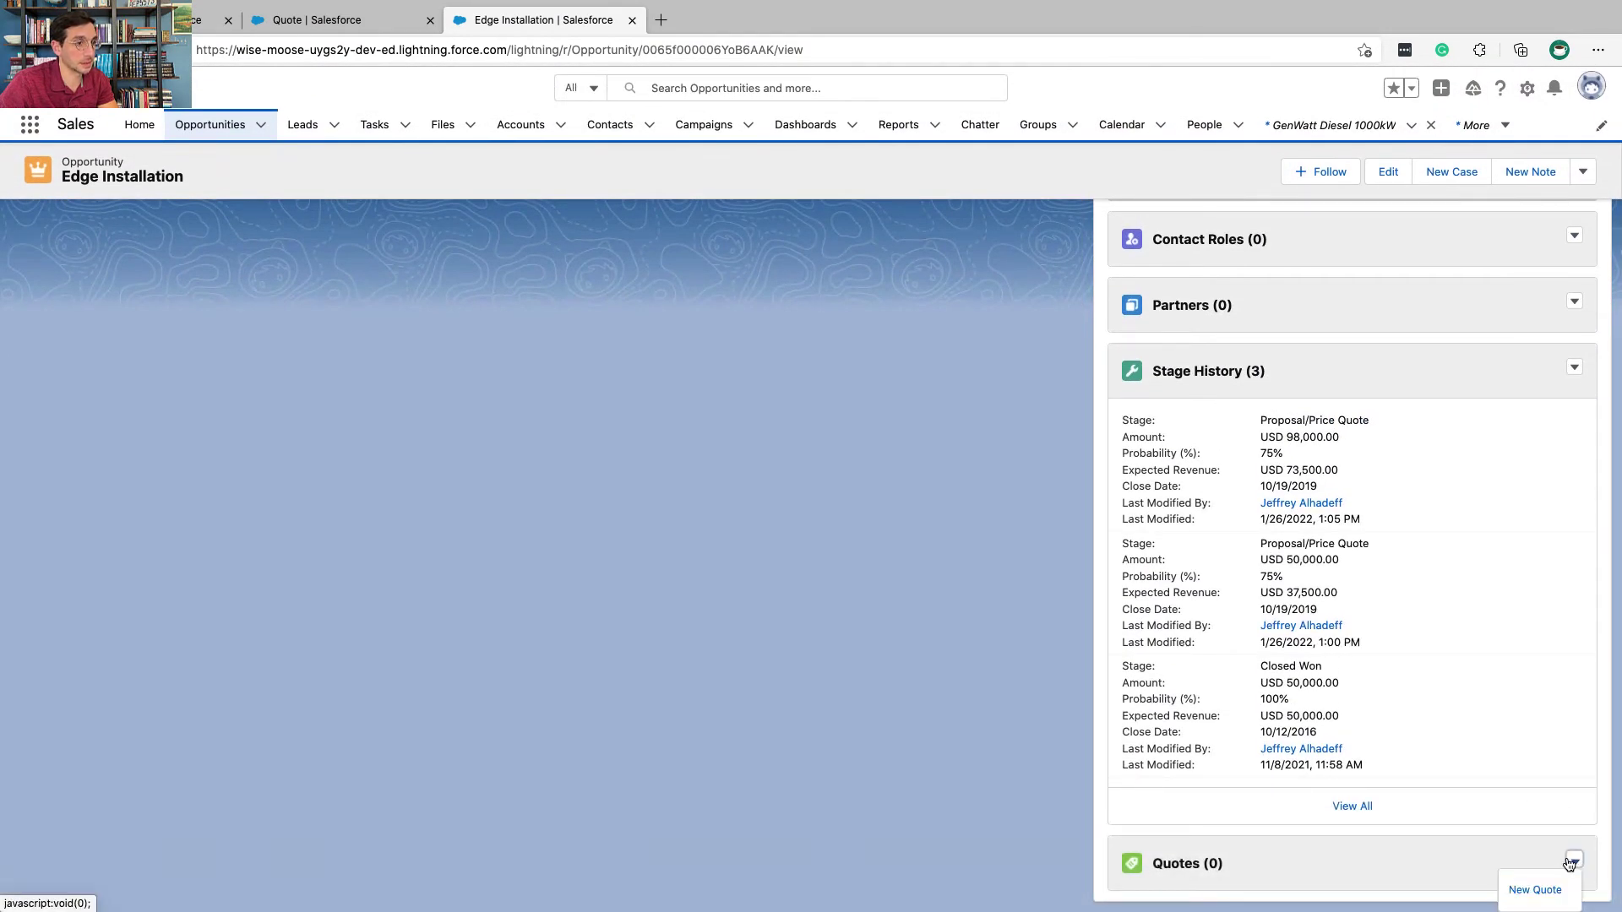
left_click(1545, 890)
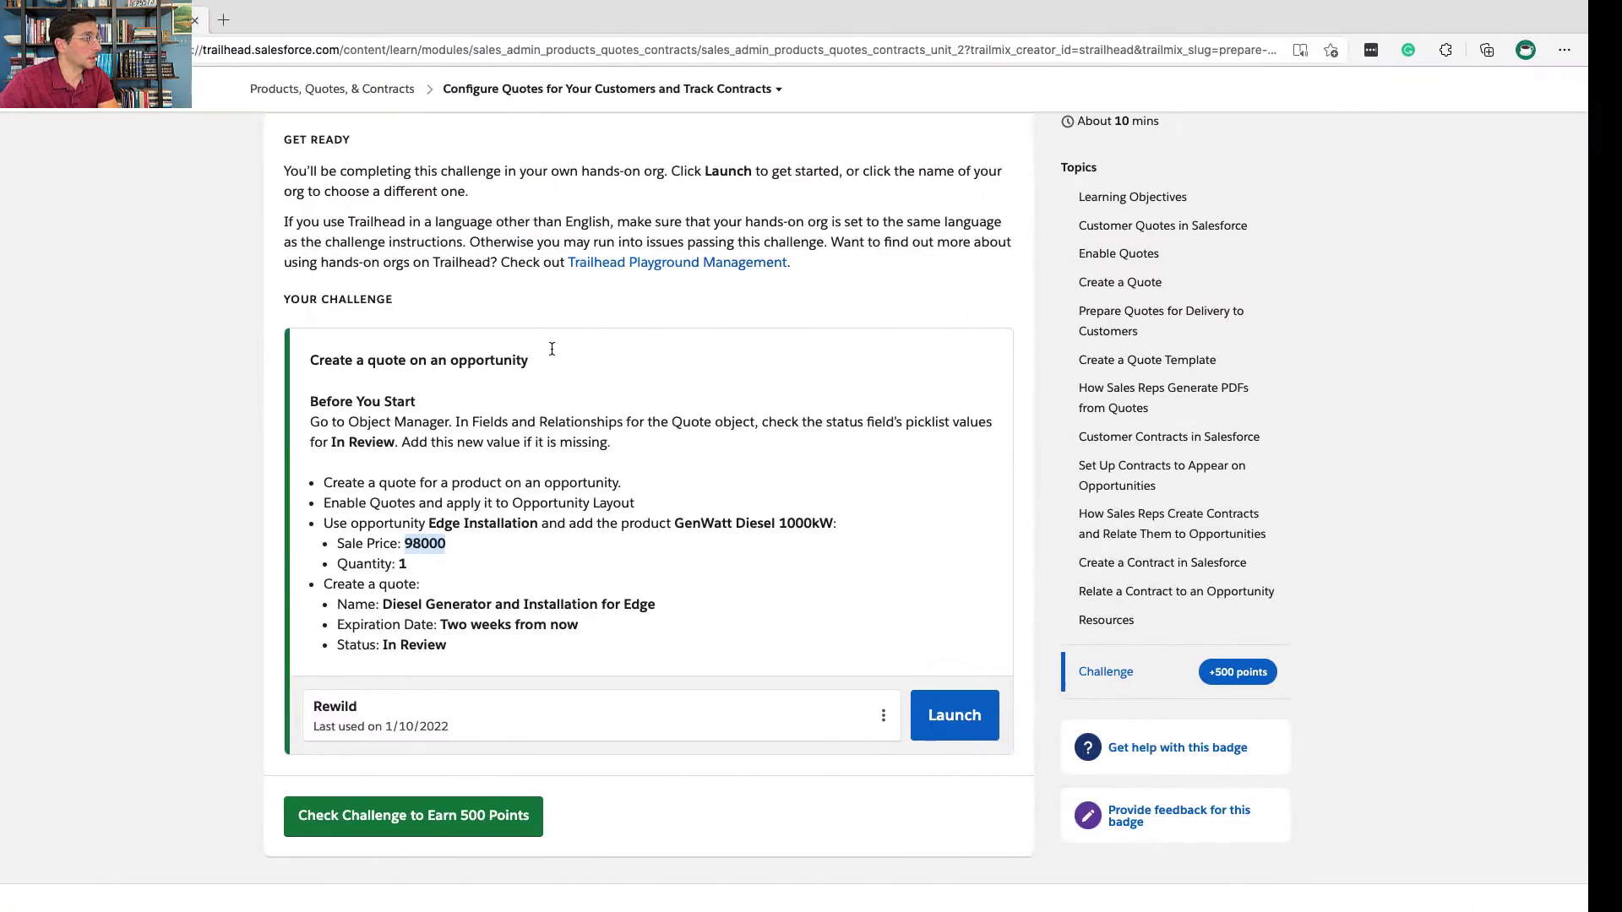
left_click_drag(423, 608, 682, 599)
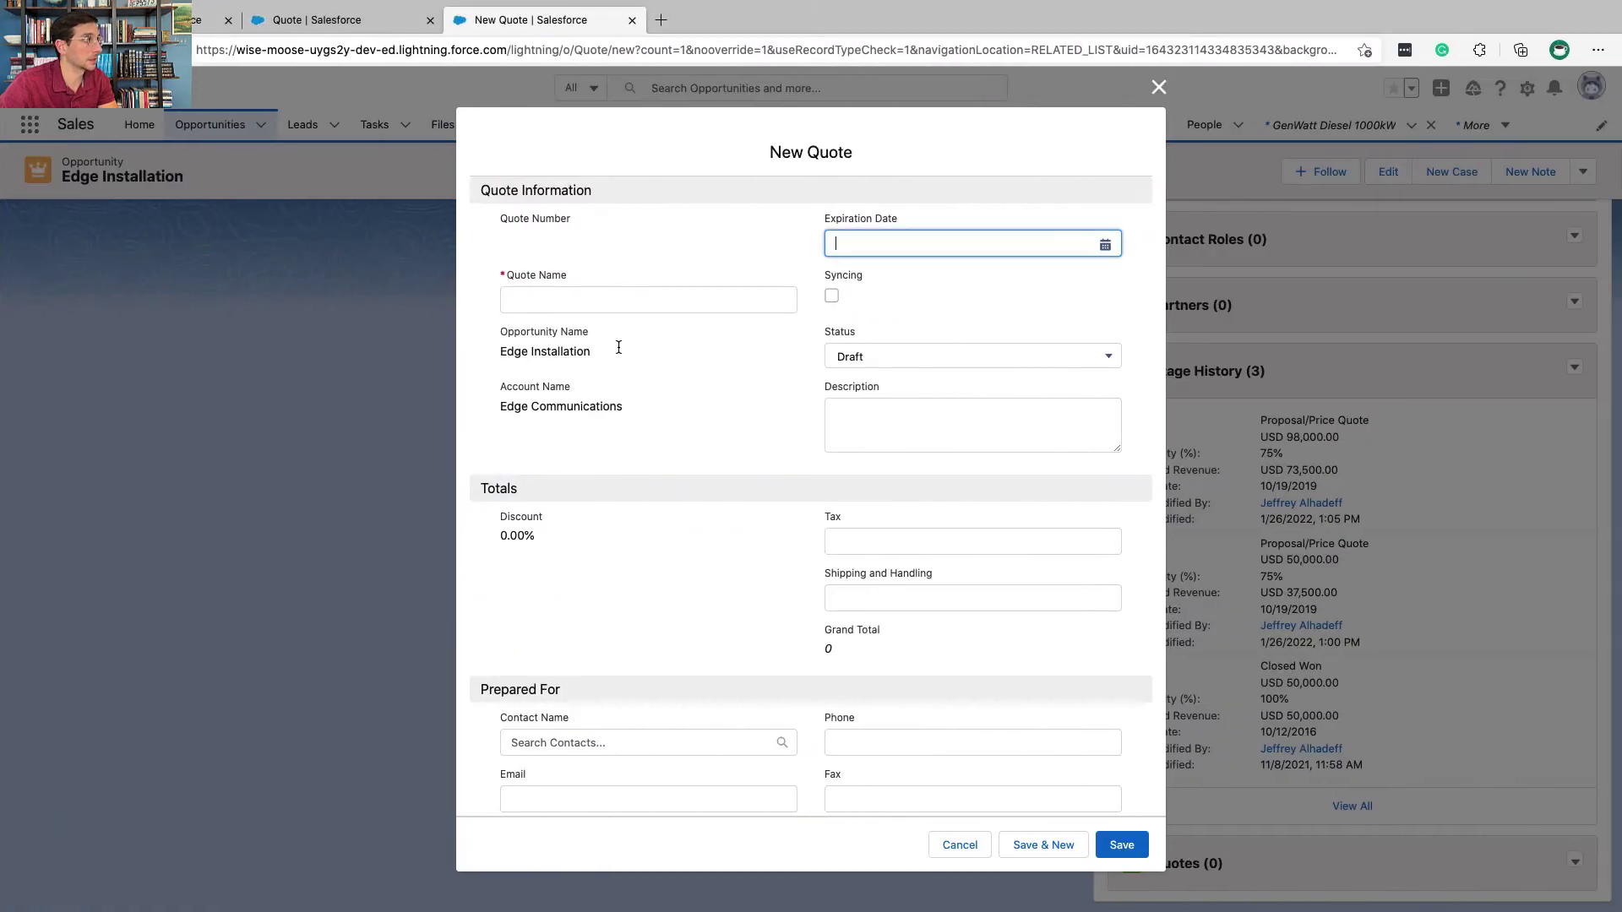
left_click(610, 297)
type("Diesel Generator and Installation for Edge")
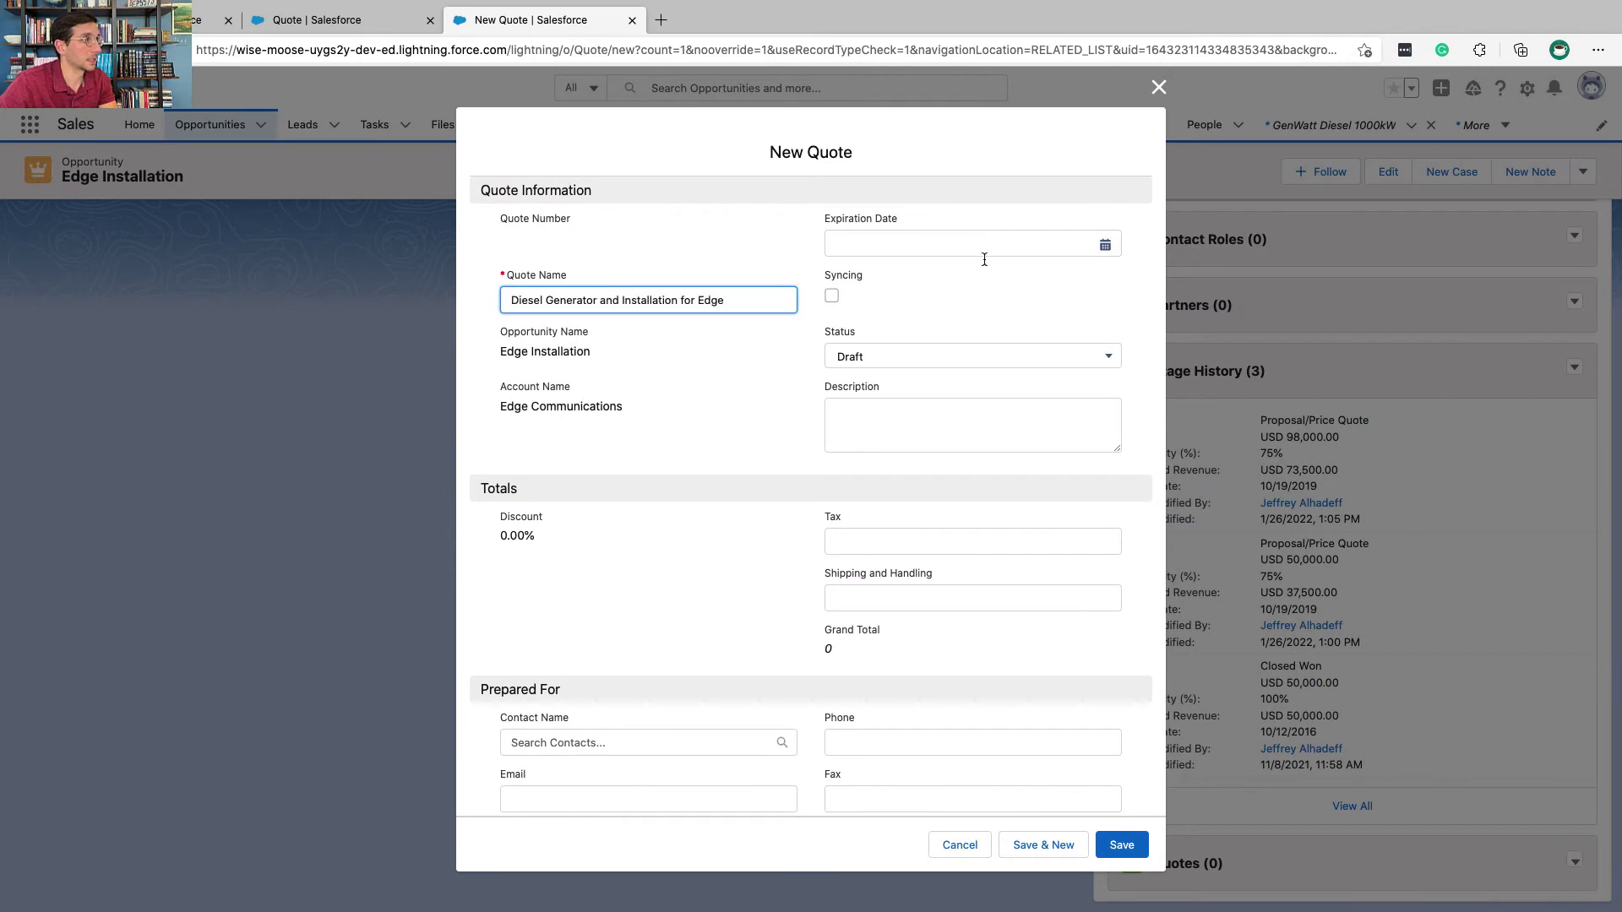
left_click(1104, 247)
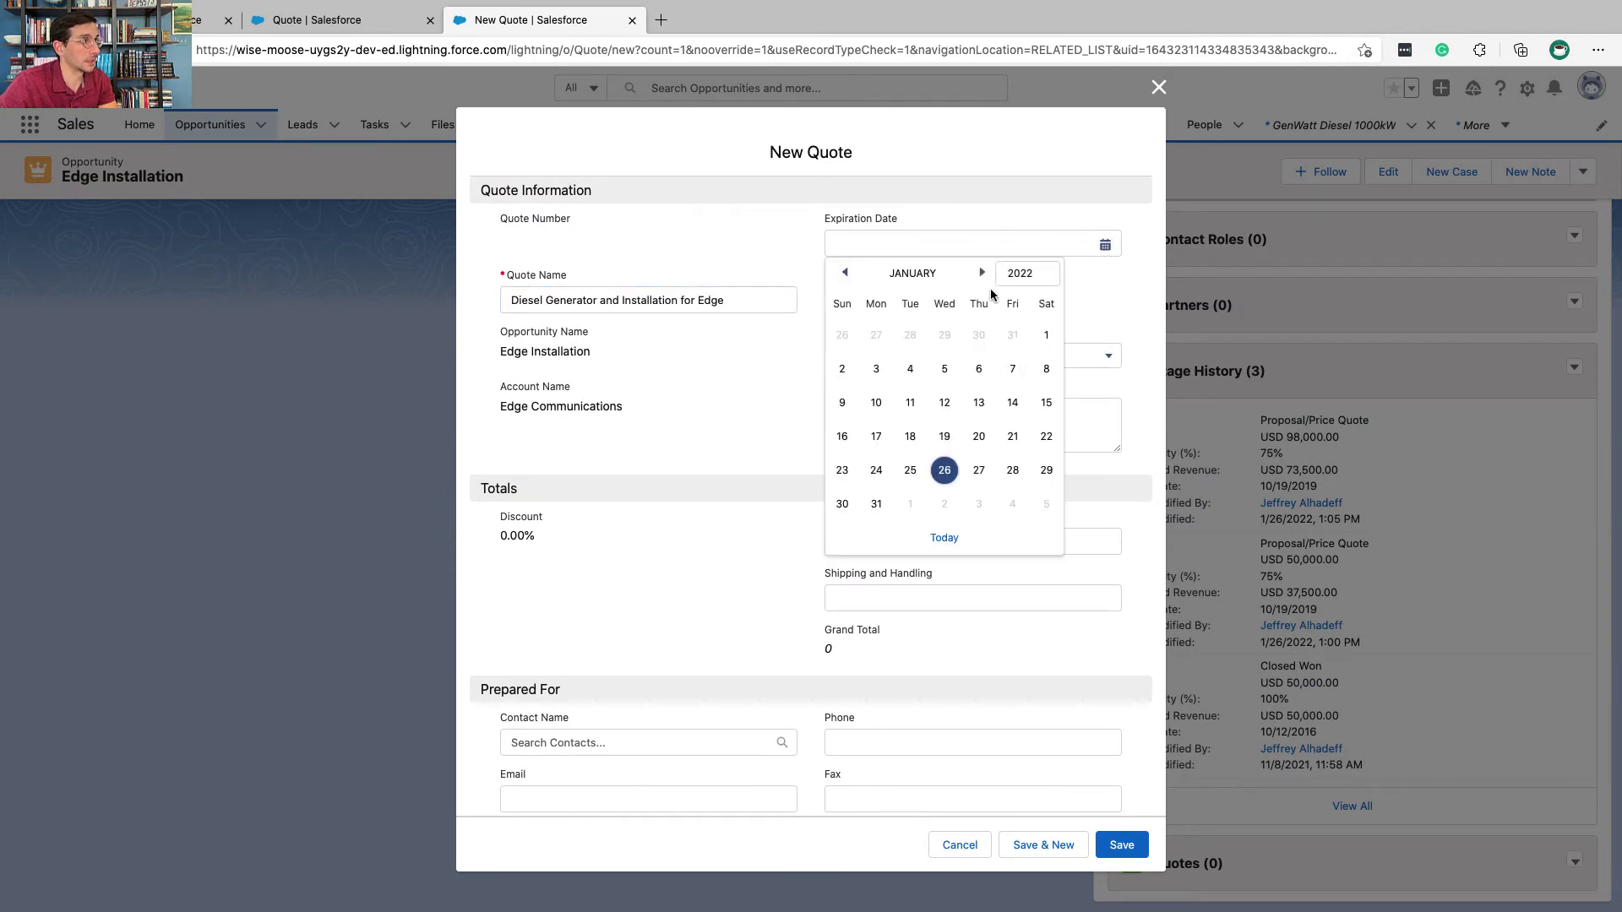
left_click(981, 274)
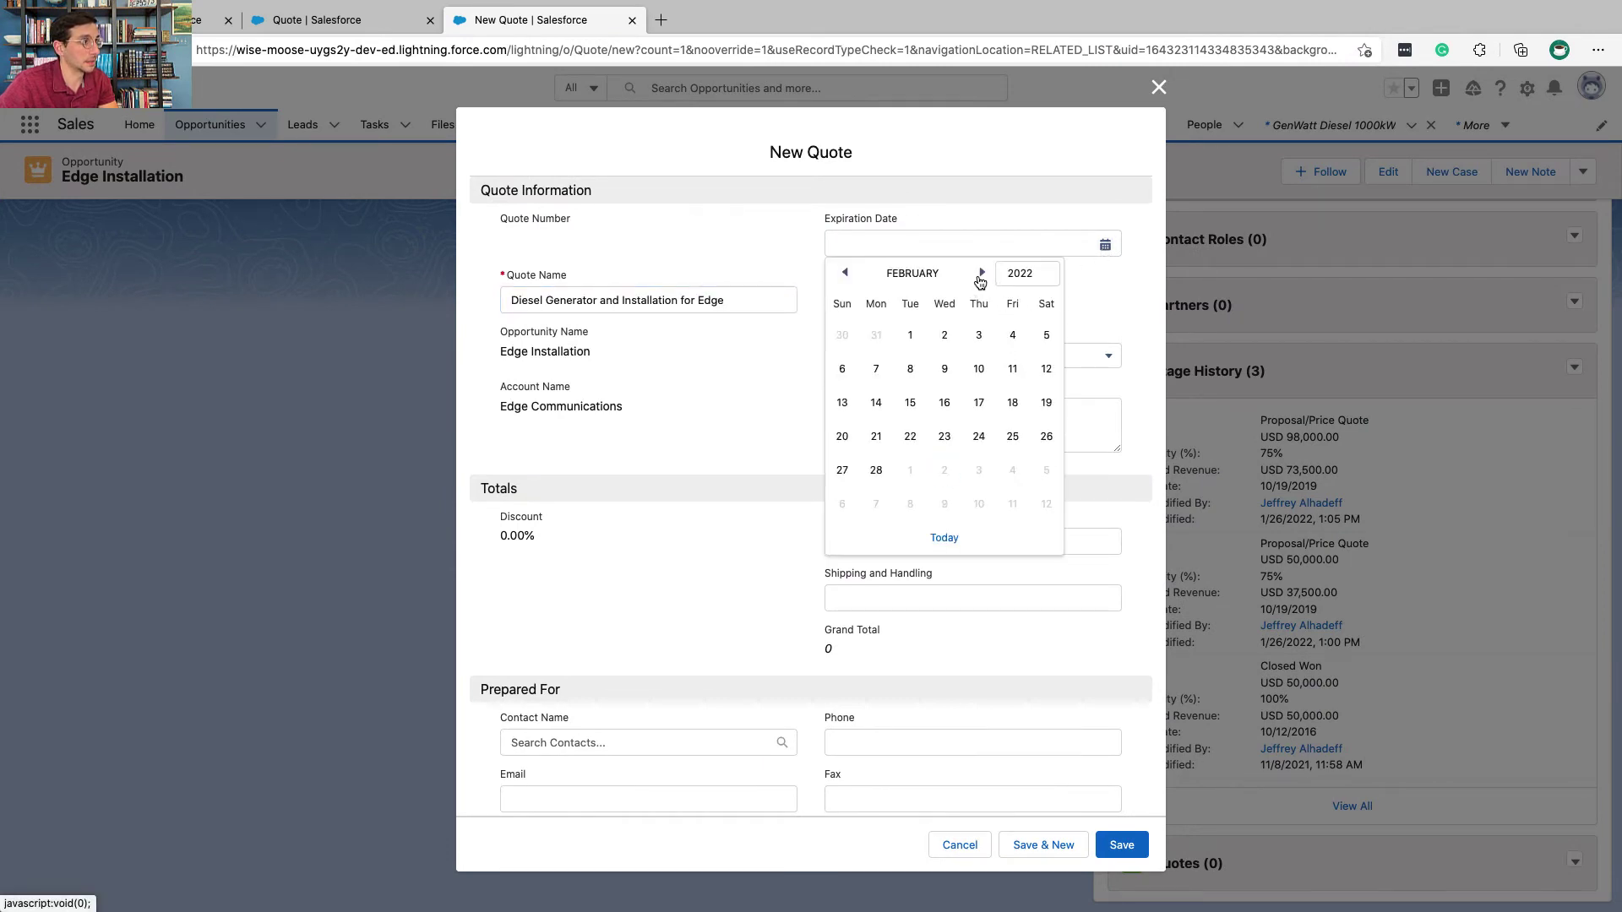
left_click(946, 368)
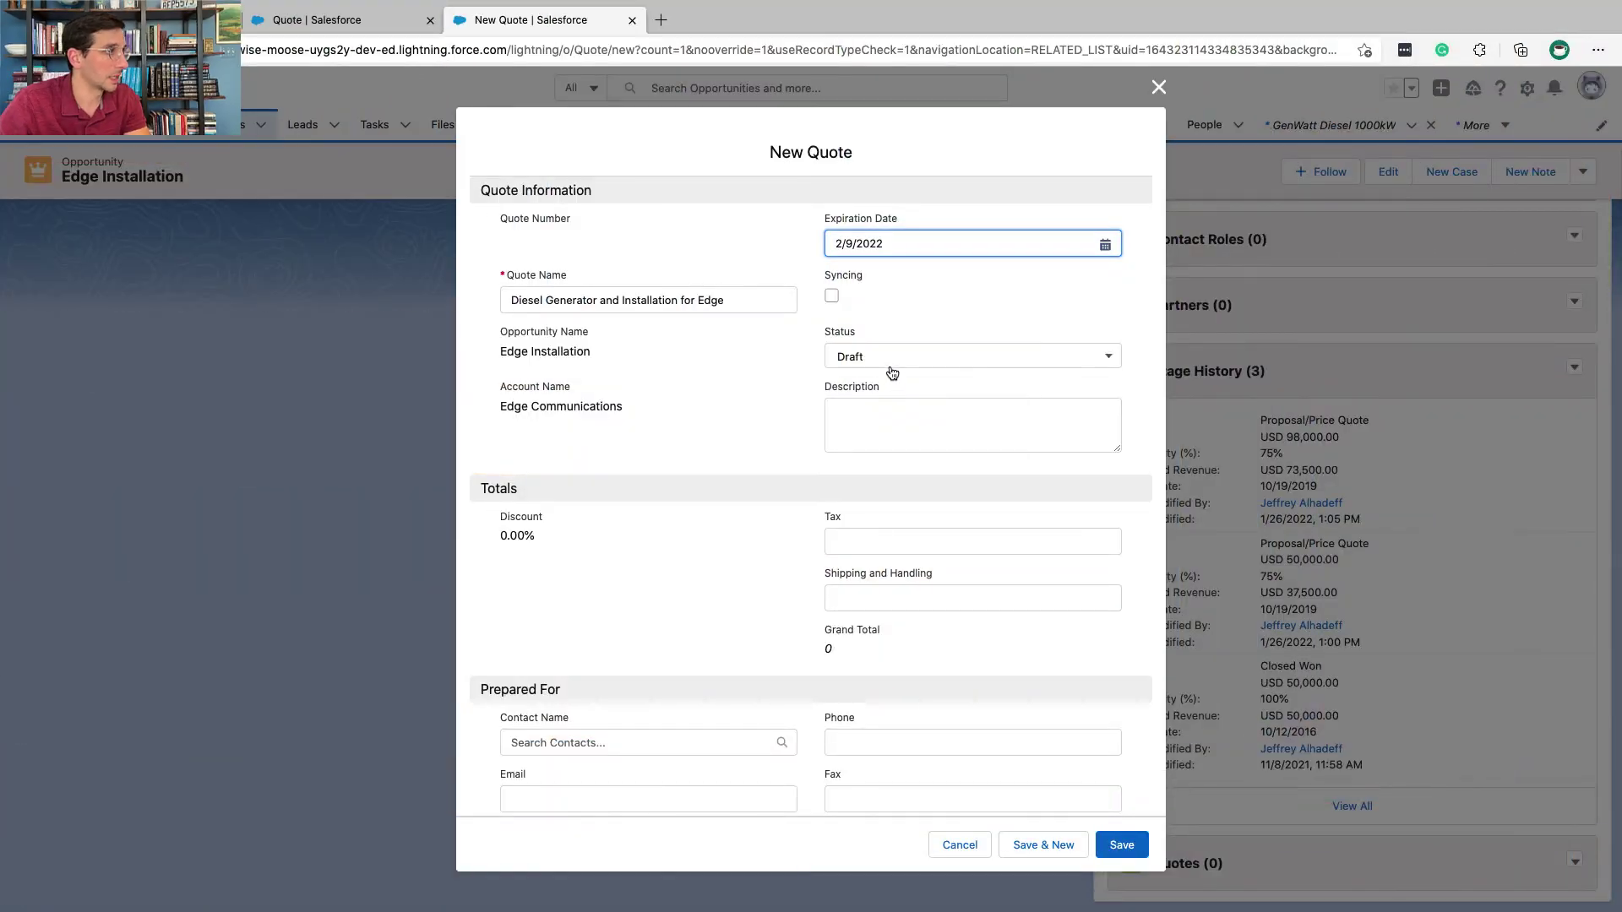
- Set the quote's status to In Review and save it
left_click(893, 365)
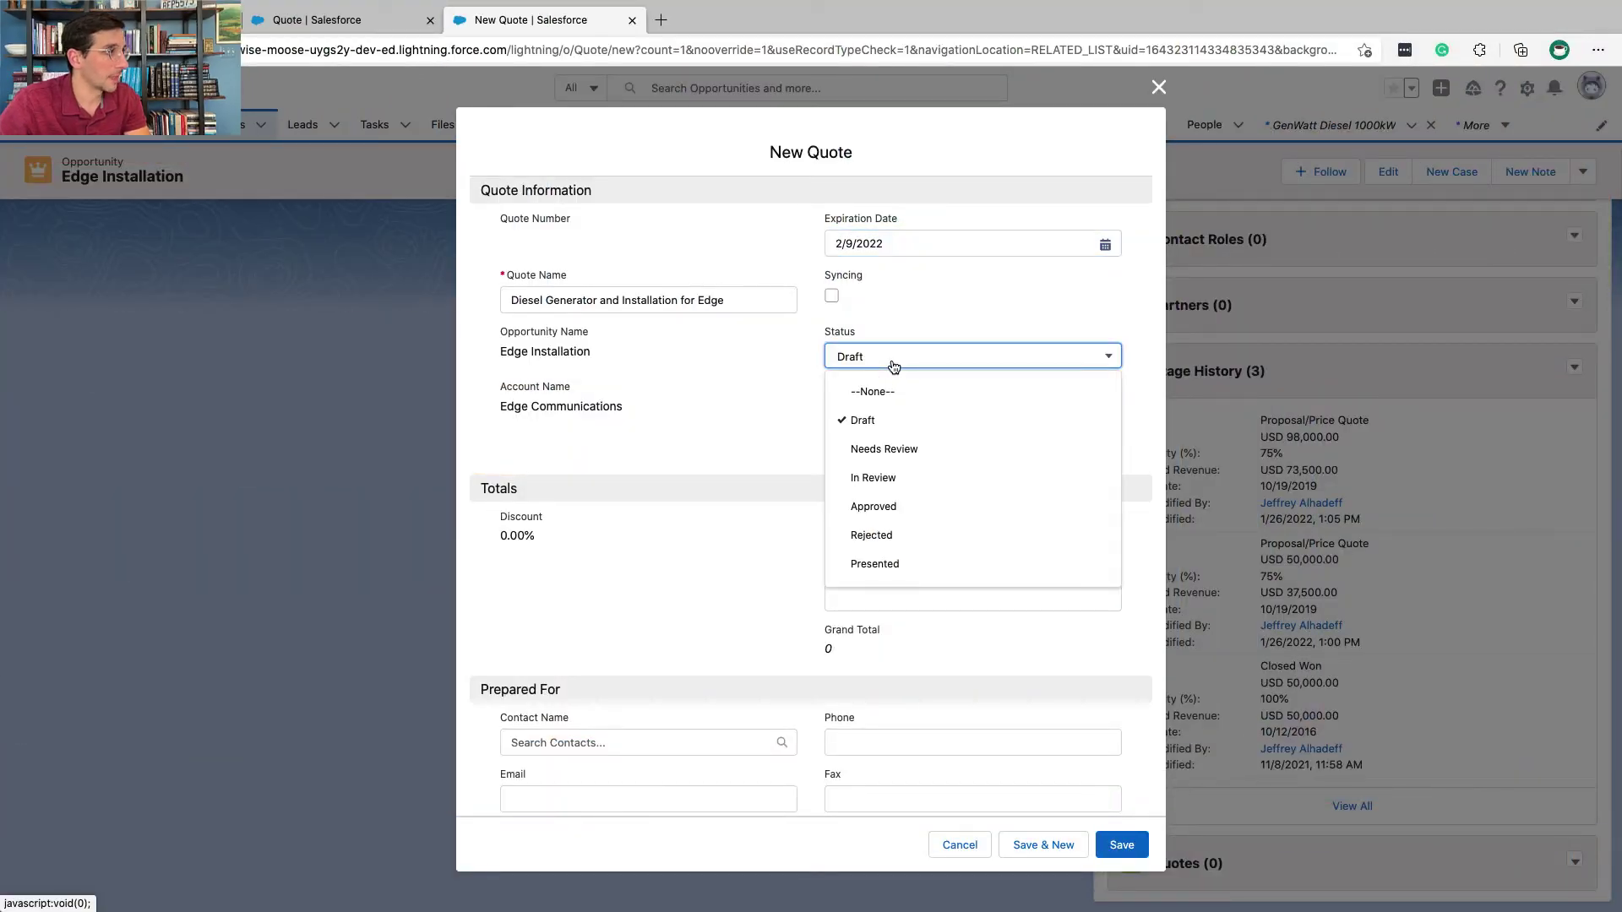
left_click(903, 475)
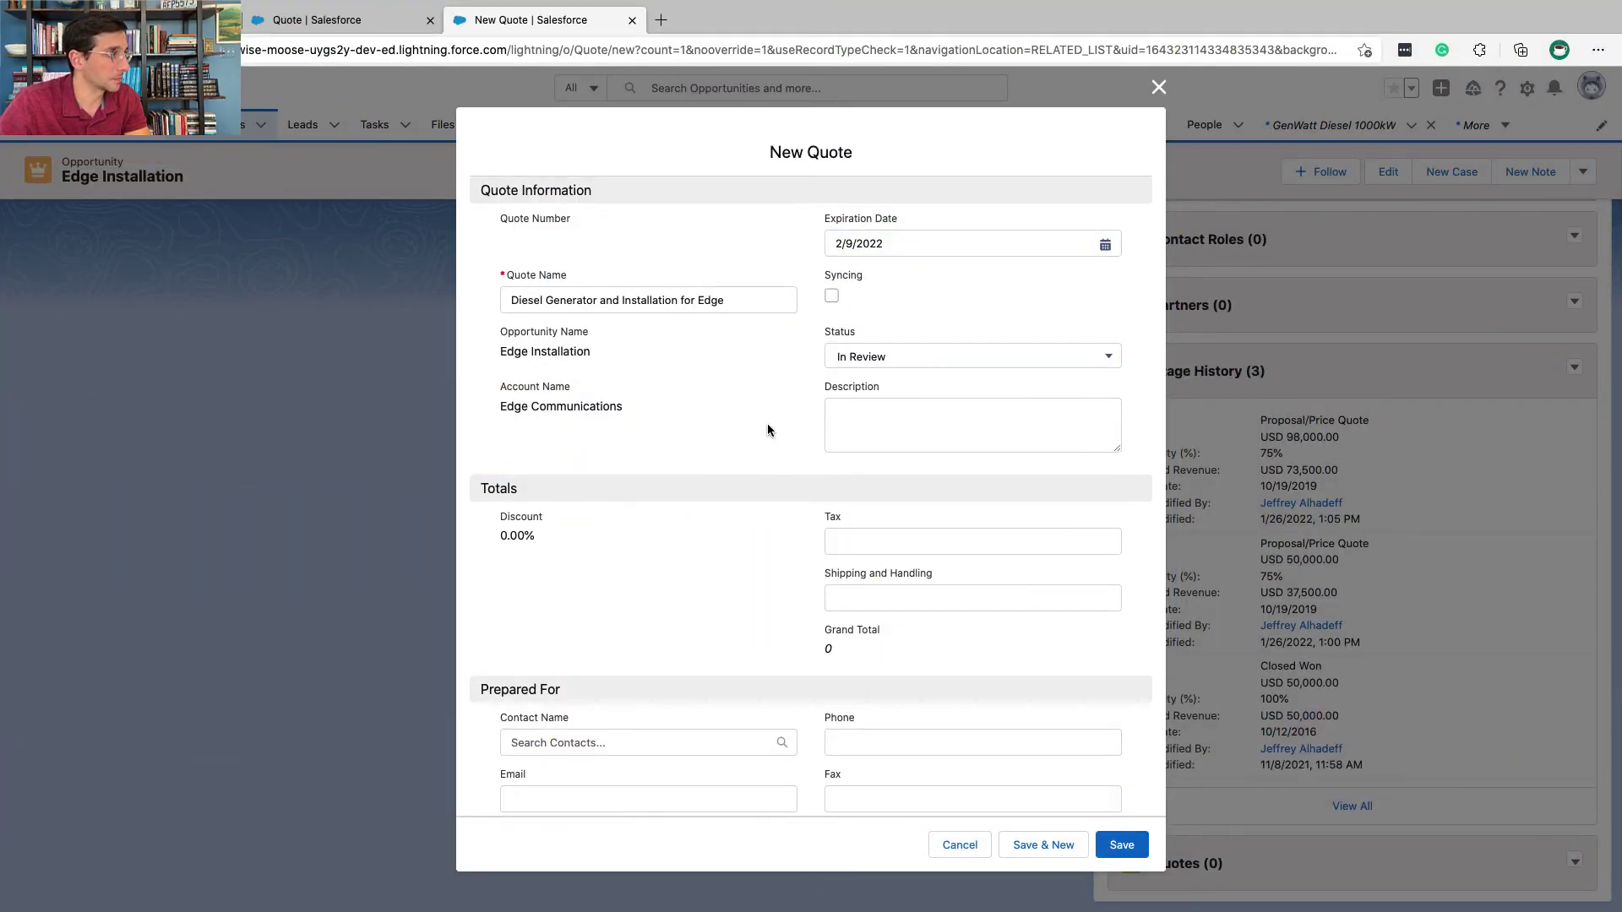
scroll(767, 427, "down", 3)
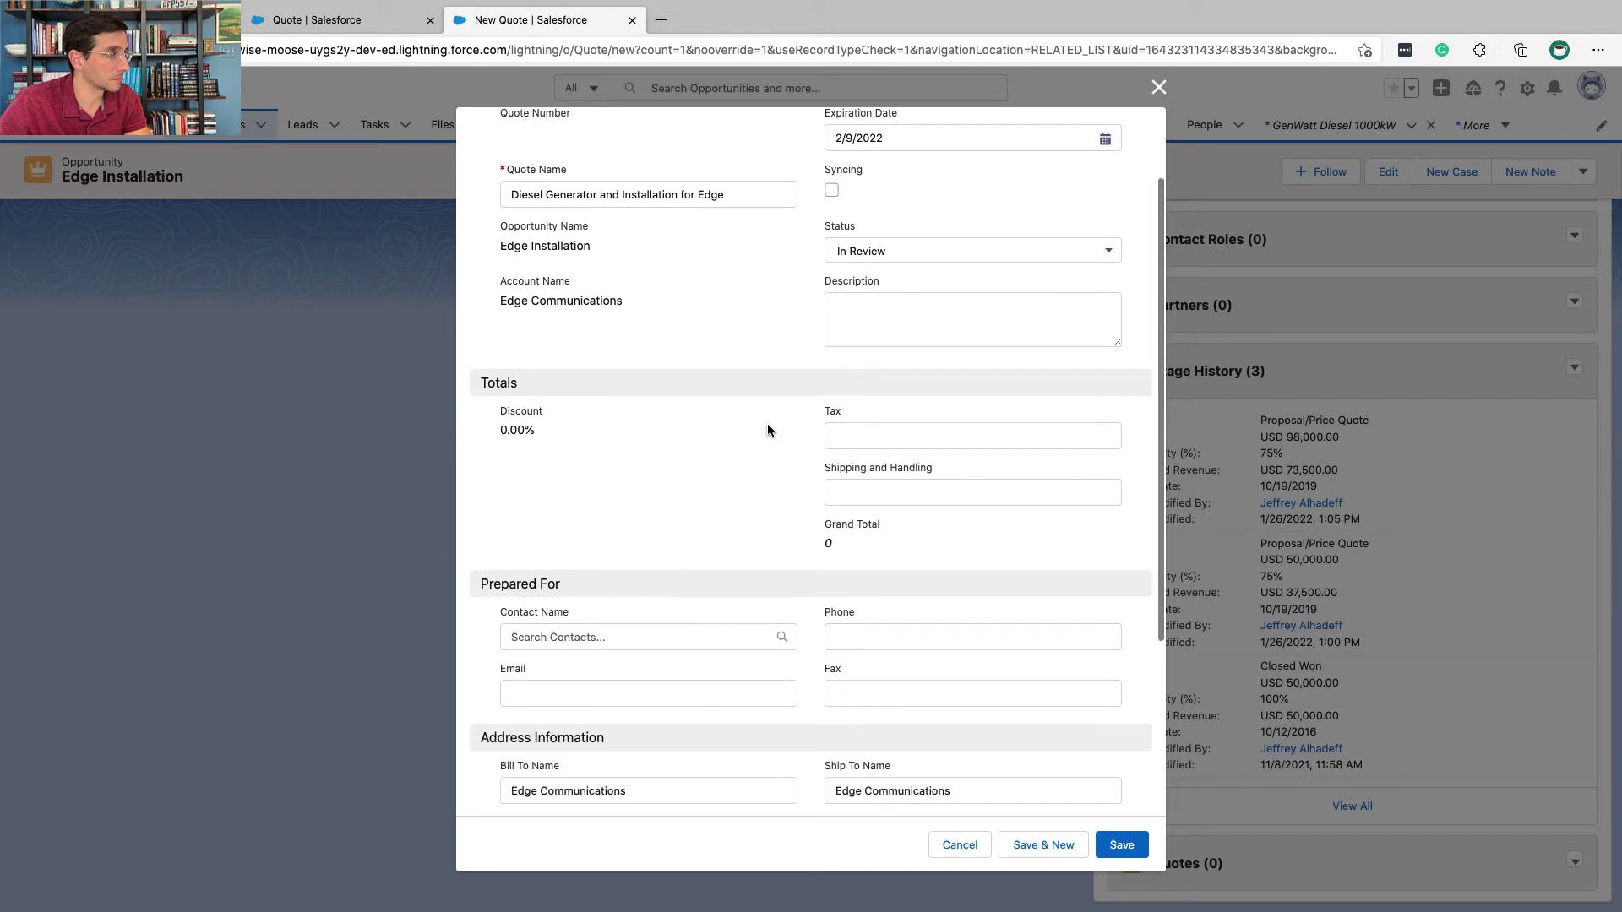
left_click(1122, 841)
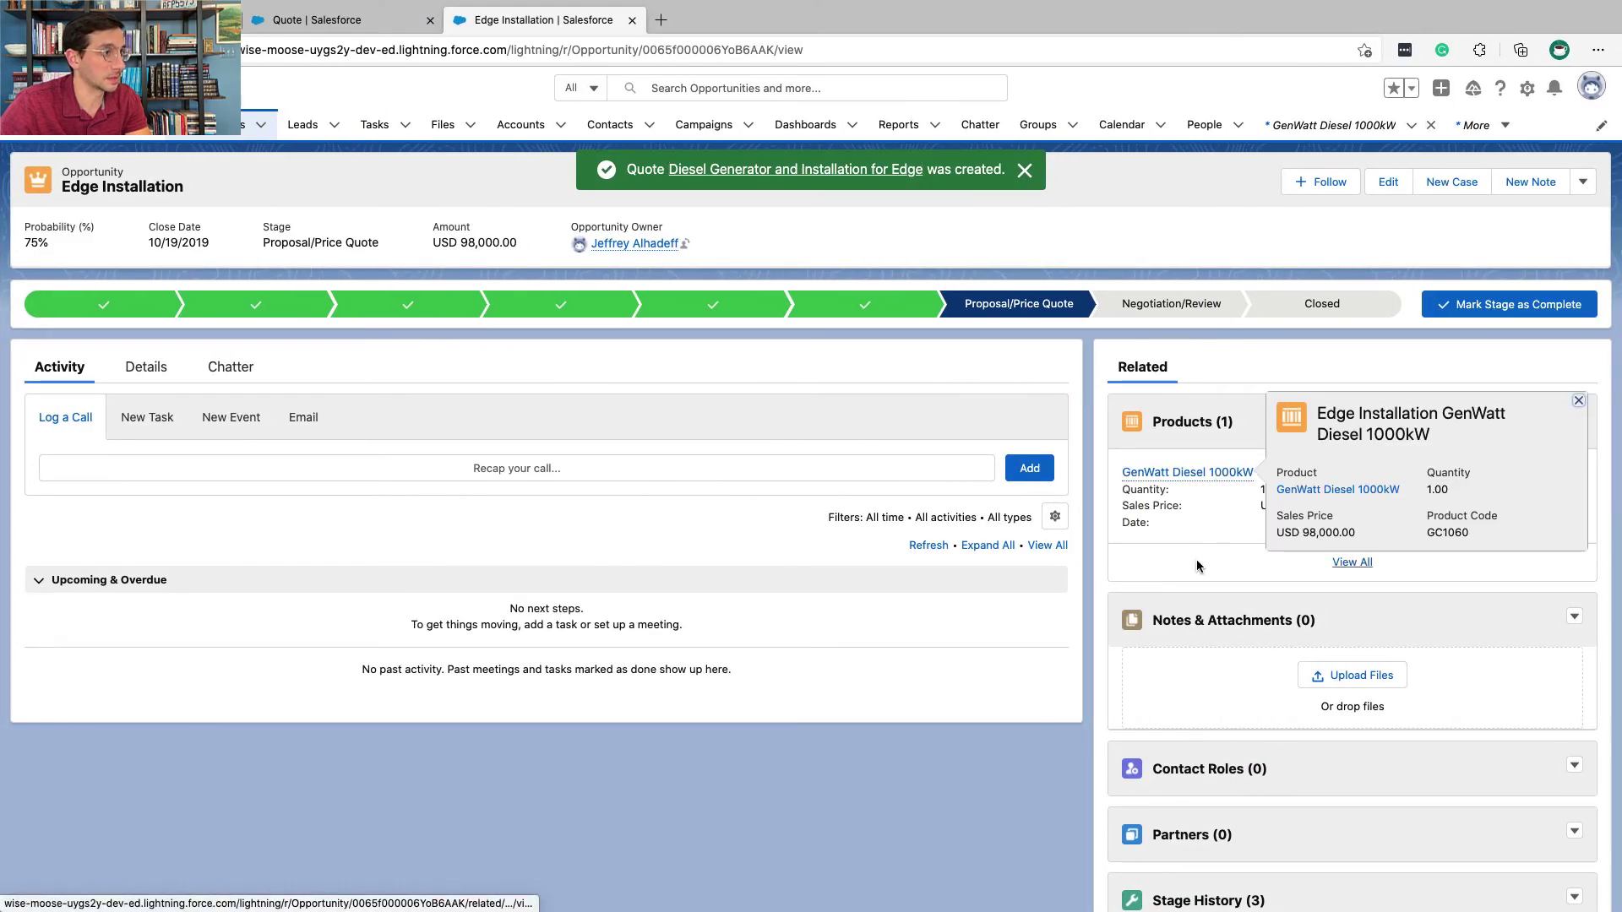
scroll(1204, 533, "down", 1)
- Run Check Challenge on the Trailhead 'Create a quote on an opportunity' challenge
scroll(1202, 526, "down", 6)
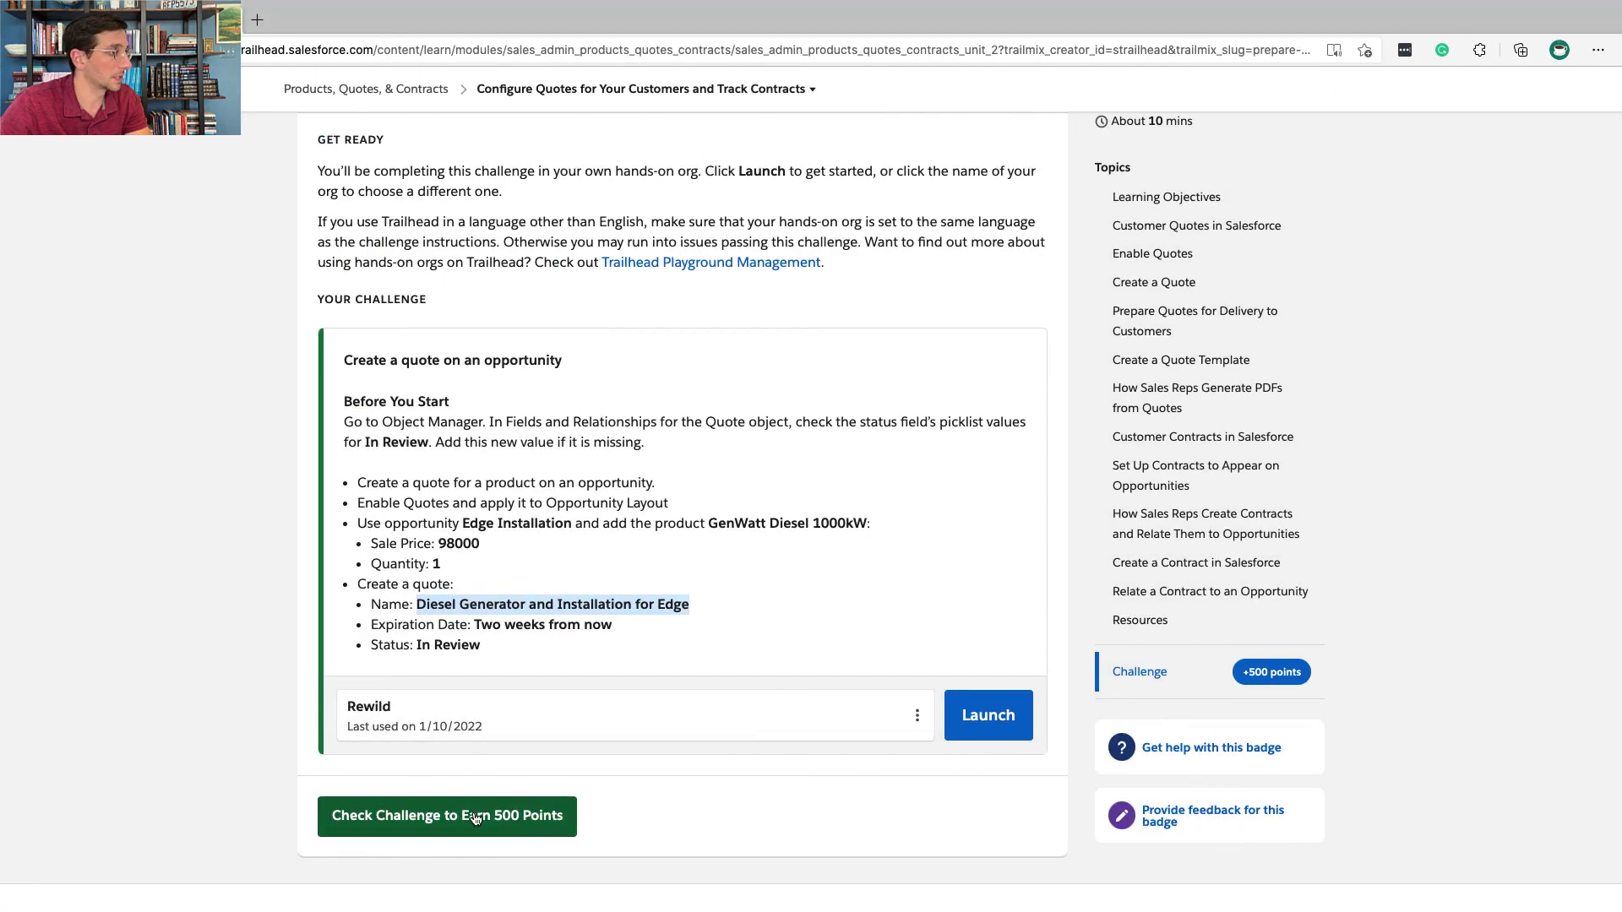
left_click(476, 818)
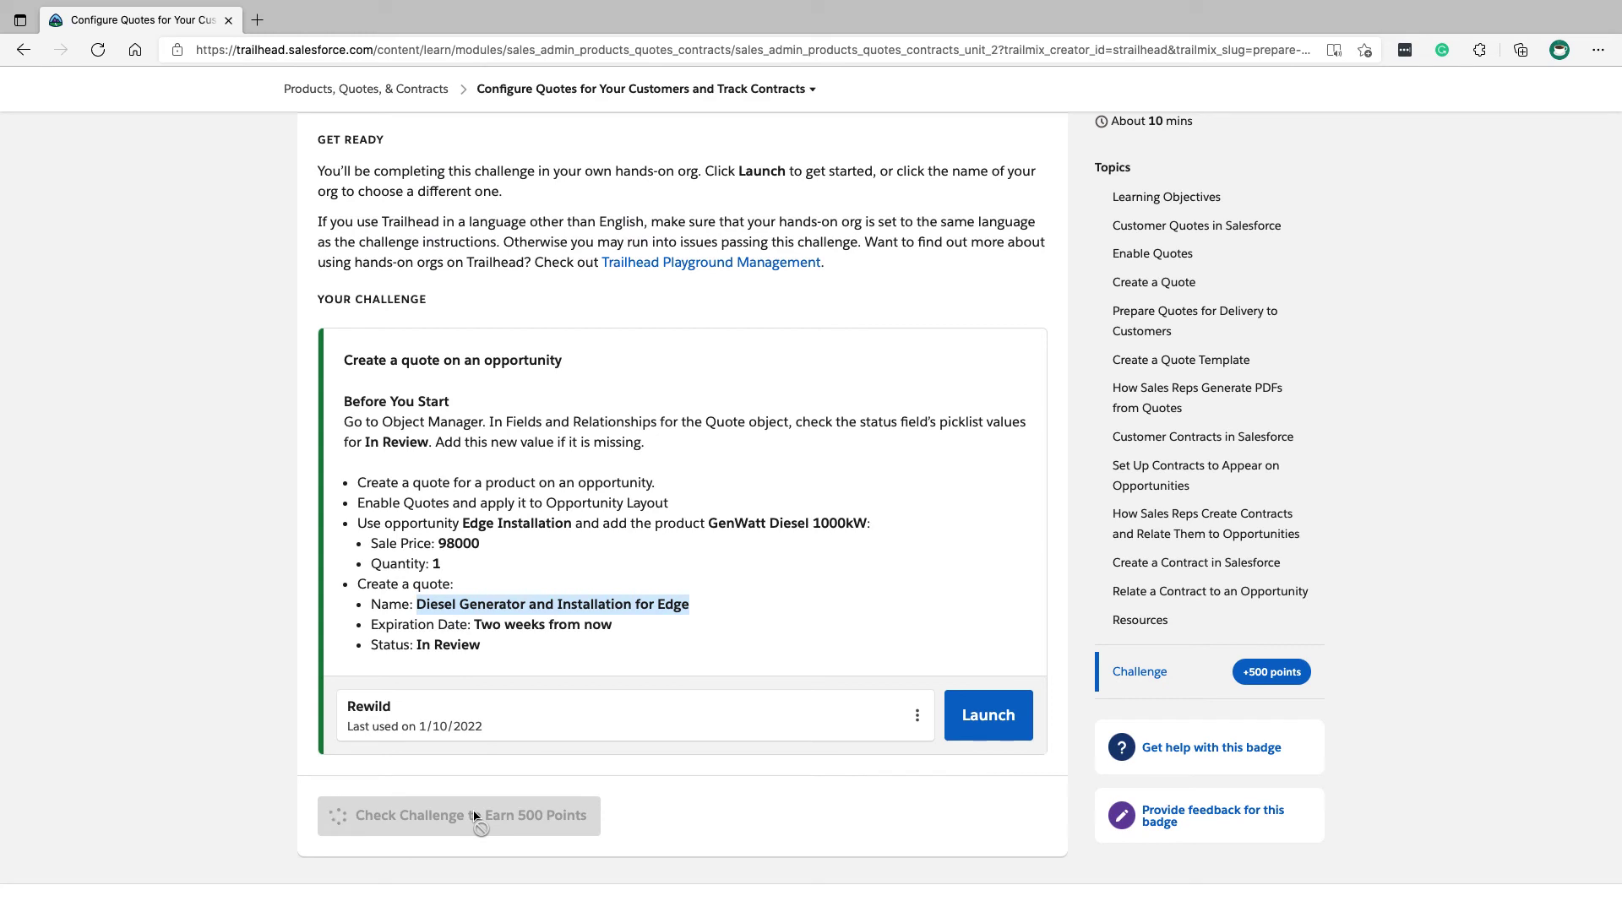